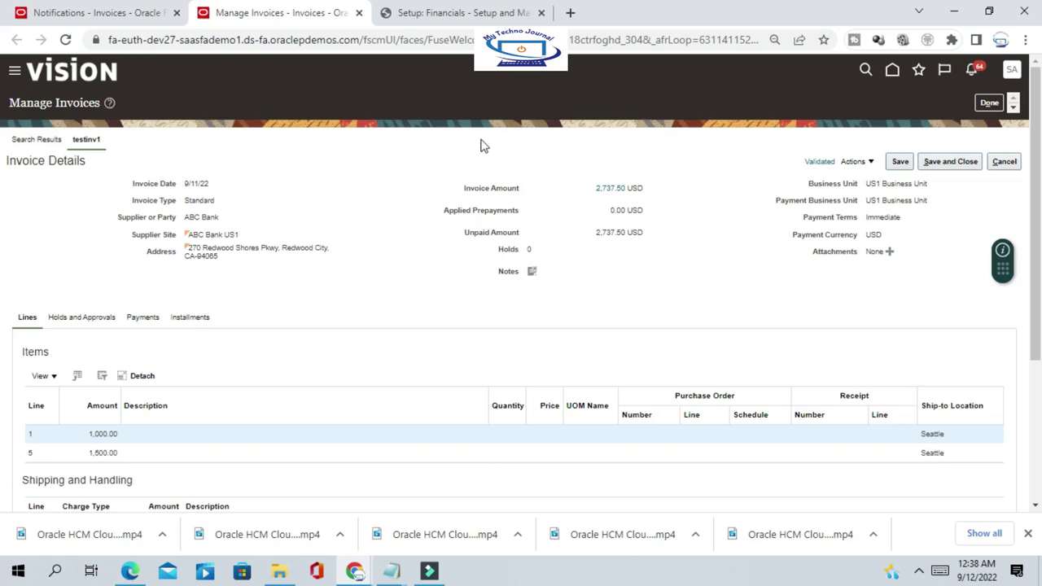
- Open the actions list for testinv1, dismiss it unused, and scroll through the invoice
left_click(872, 162)
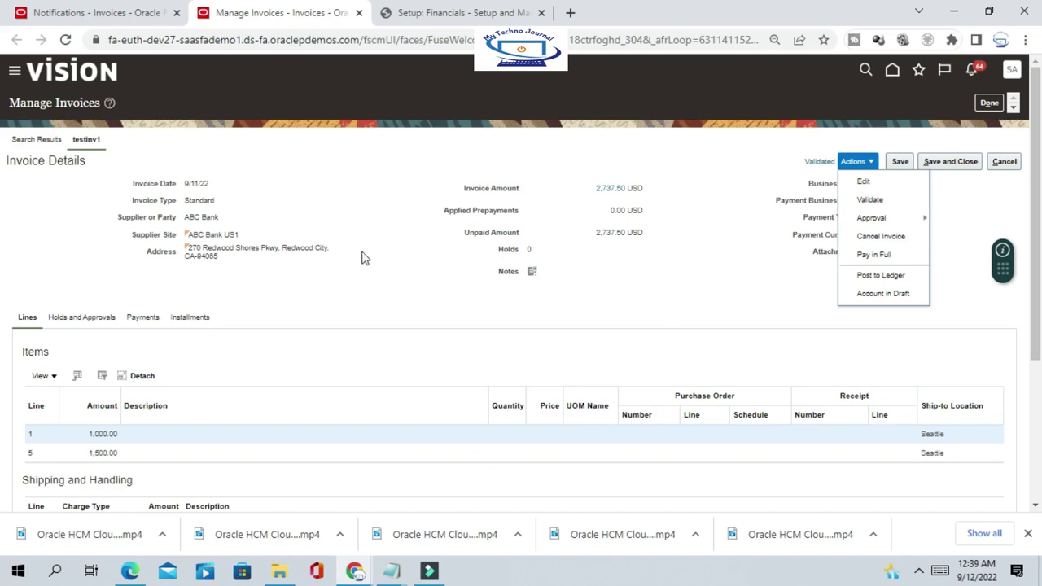
left_click(733, 234)
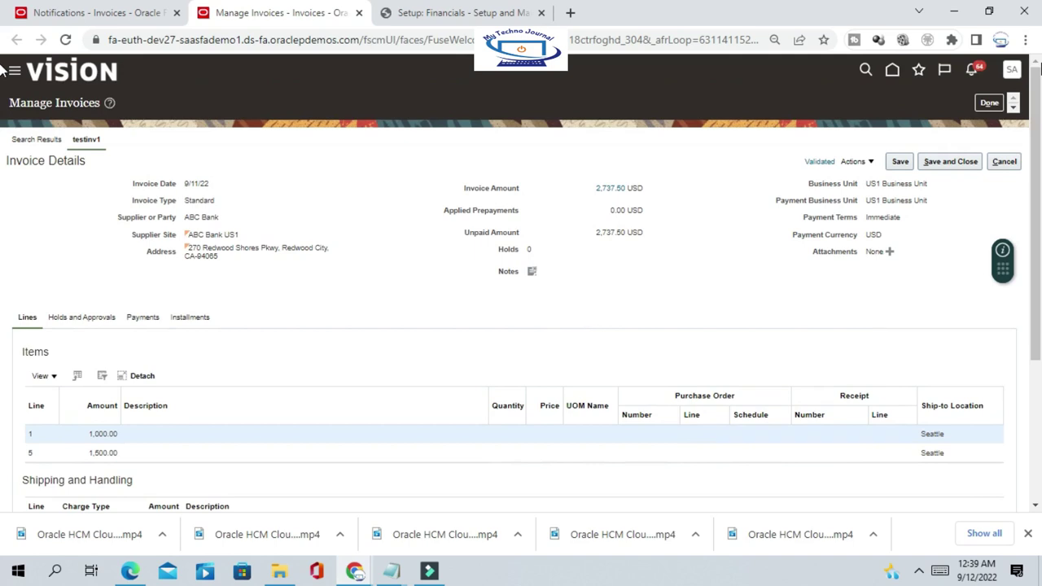
scroll(411, 219, "down", 5)
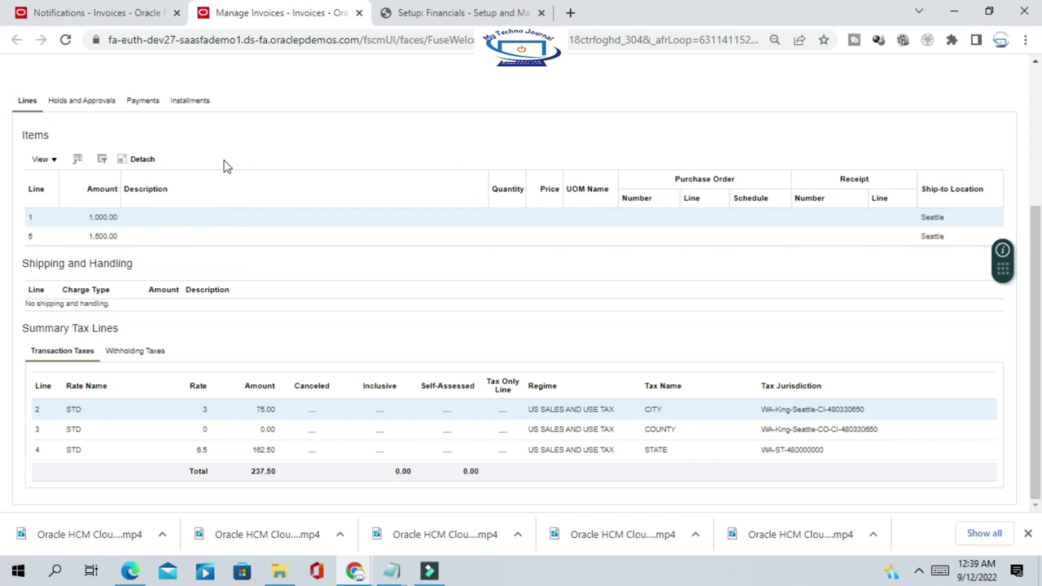
scroll(272, 179, "up", 3)
scroll(283, 269, "down", 2)
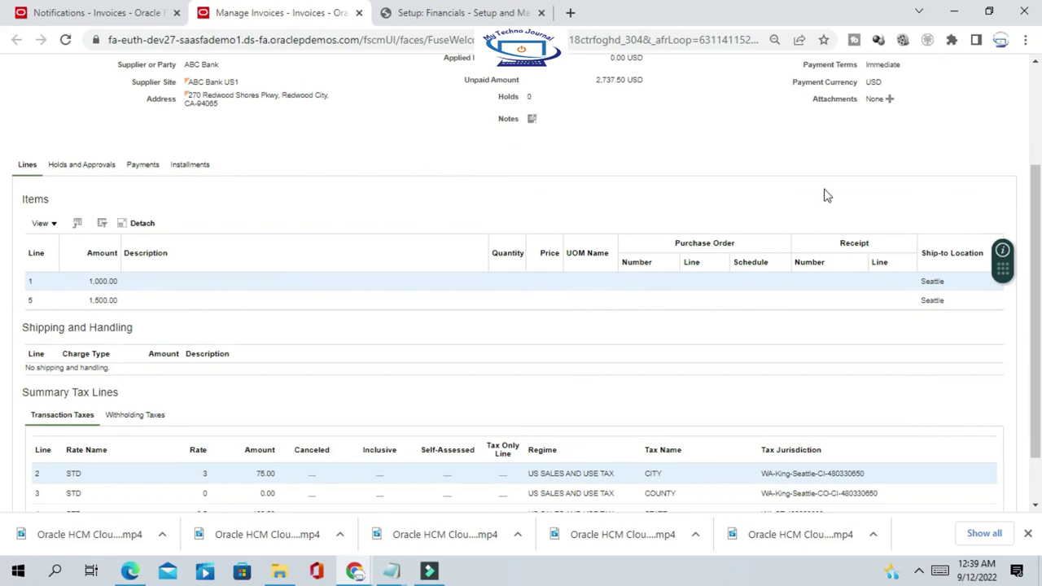
scroll(824, 195, "up", 2)
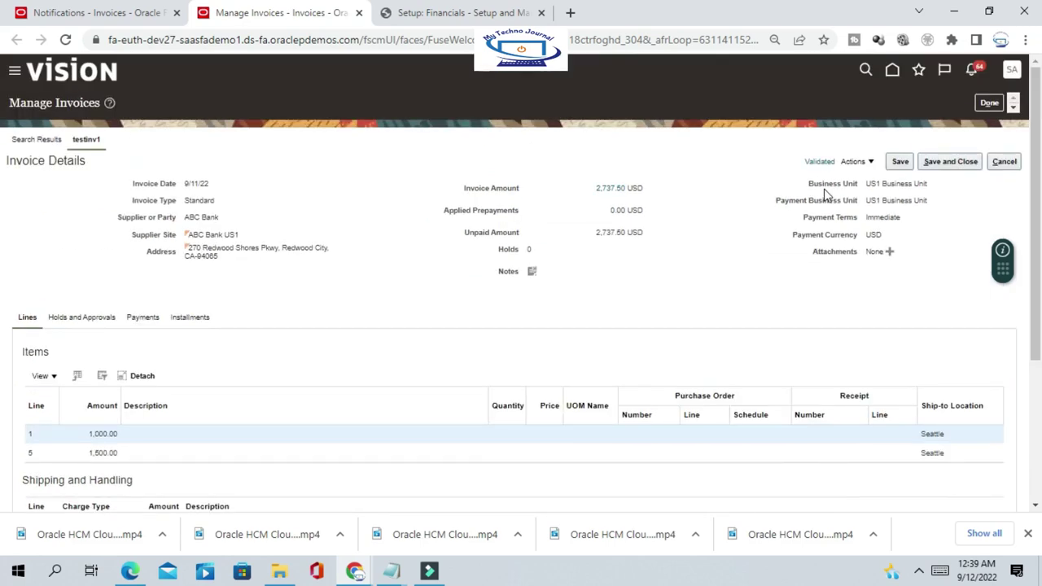
- Open testinv1 in Edit Invoice and expand its Lines section
left_click(872, 162)
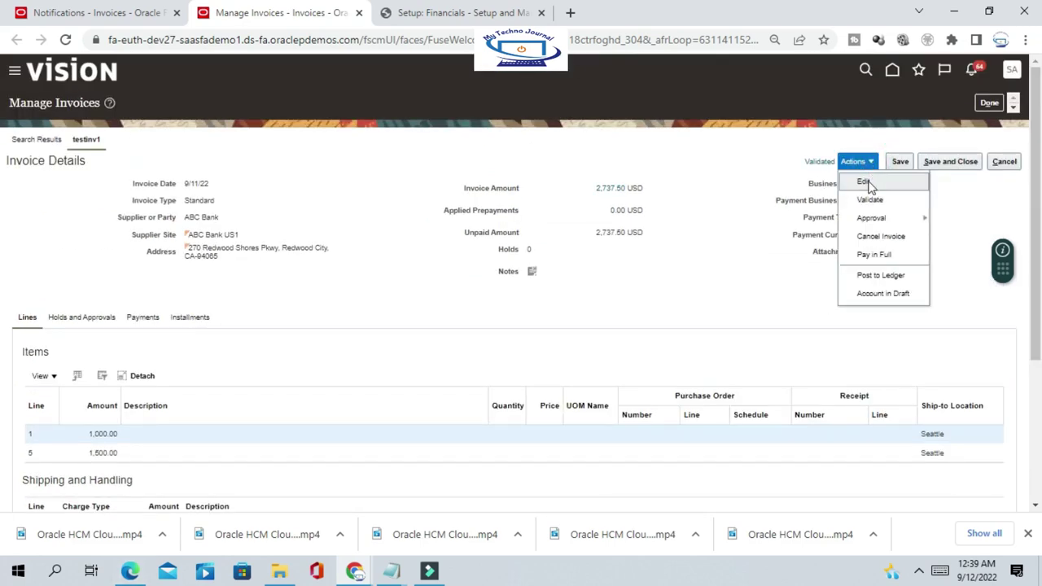
left_click(866, 183)
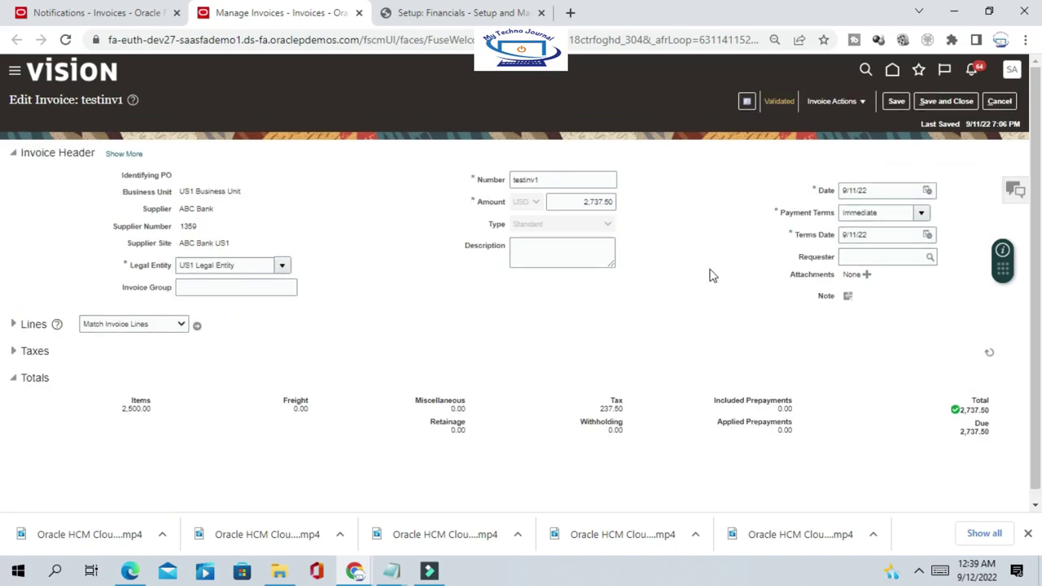
scroll(710, 275, "down", 1)
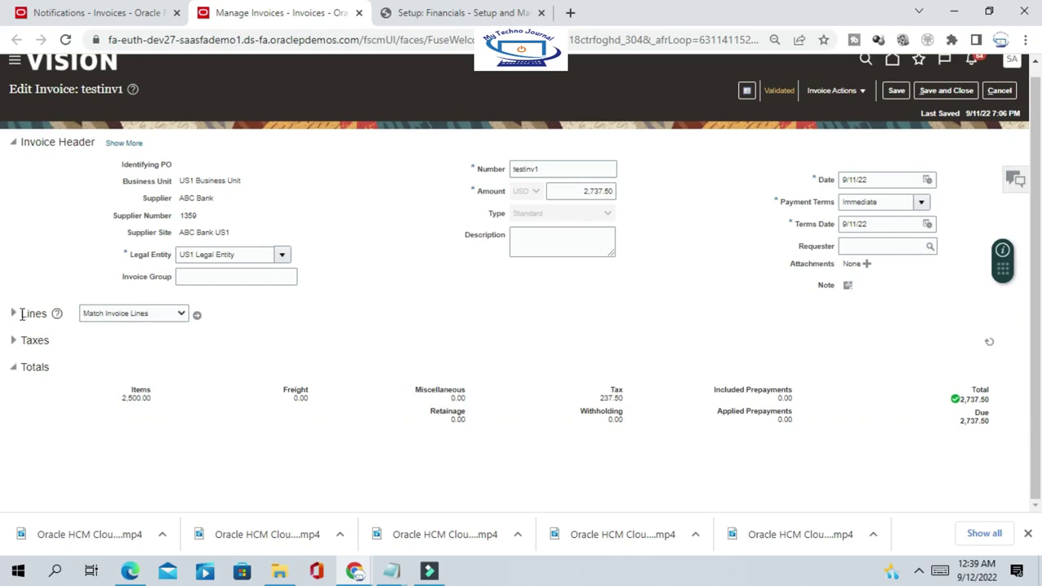
left_click(14, 313)
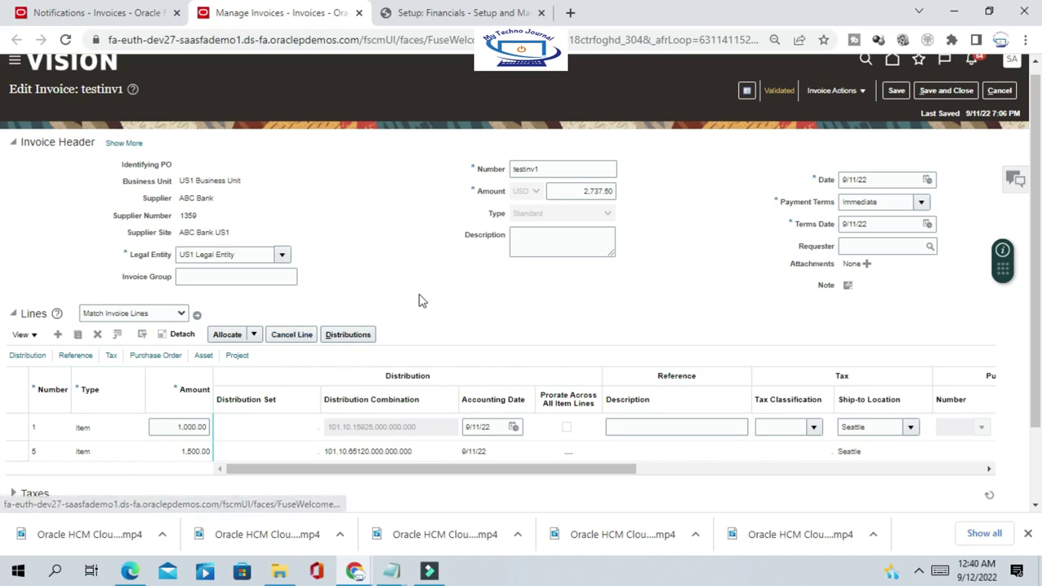
scroll(420, 298, "down", 1)
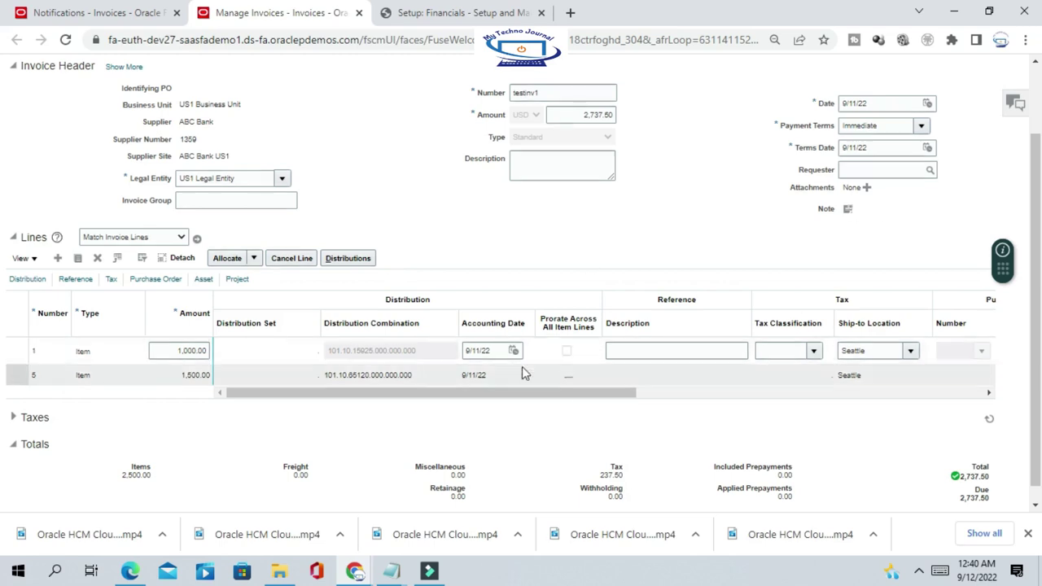
scroll(627, 280, "up", 1)
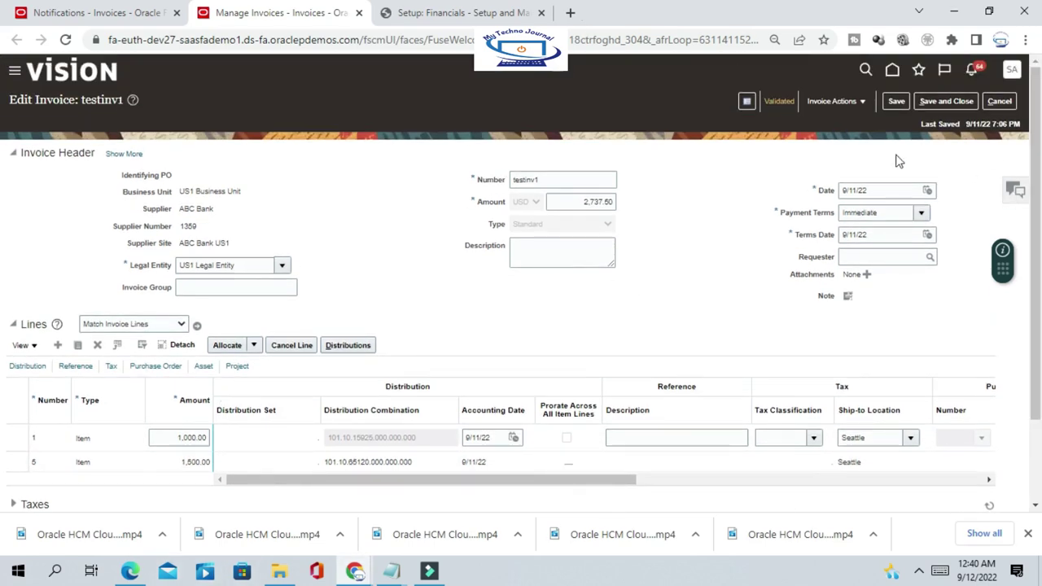
- Check testinv1's Validated summary, then post the invoice to the ledger
left_click(786, 101)
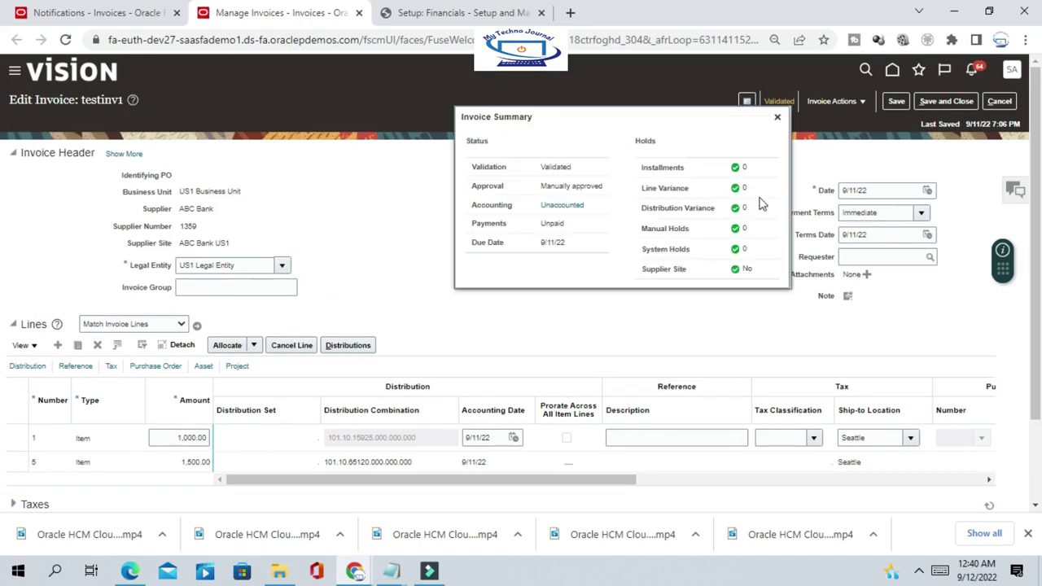
left_click(778, 118)
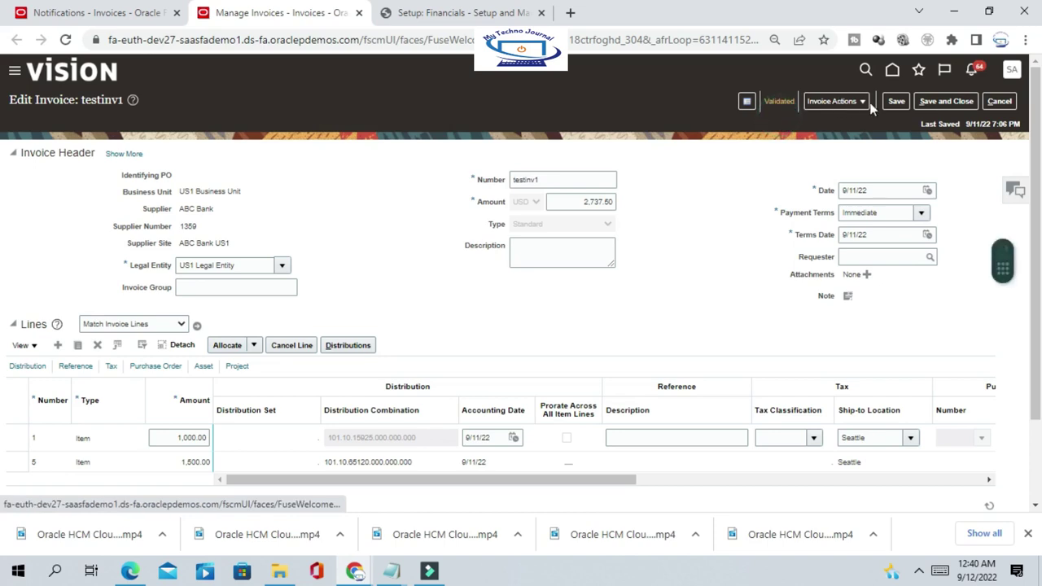
left_click(834, 101)
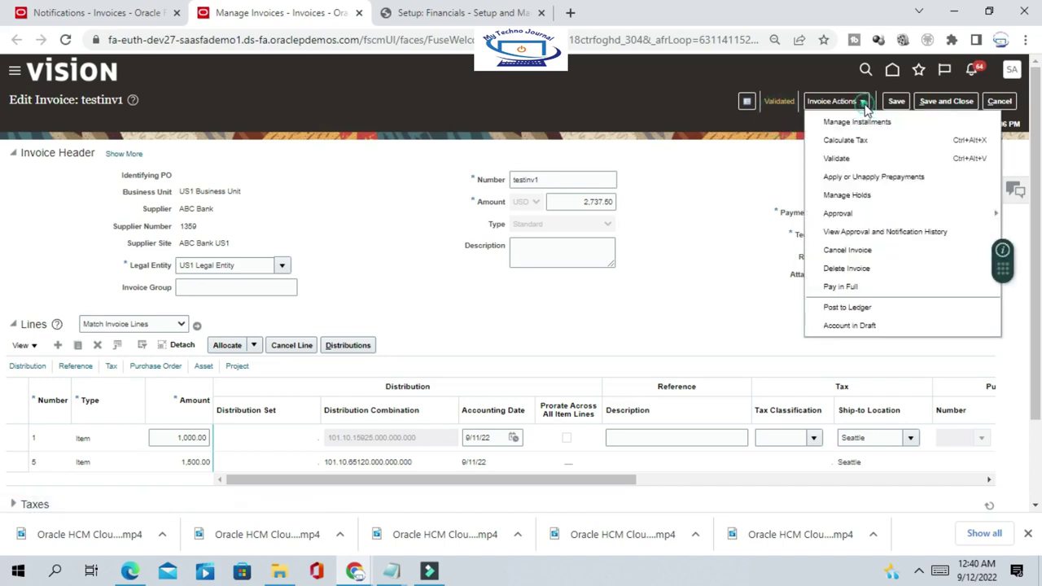
left_click(855, 307)
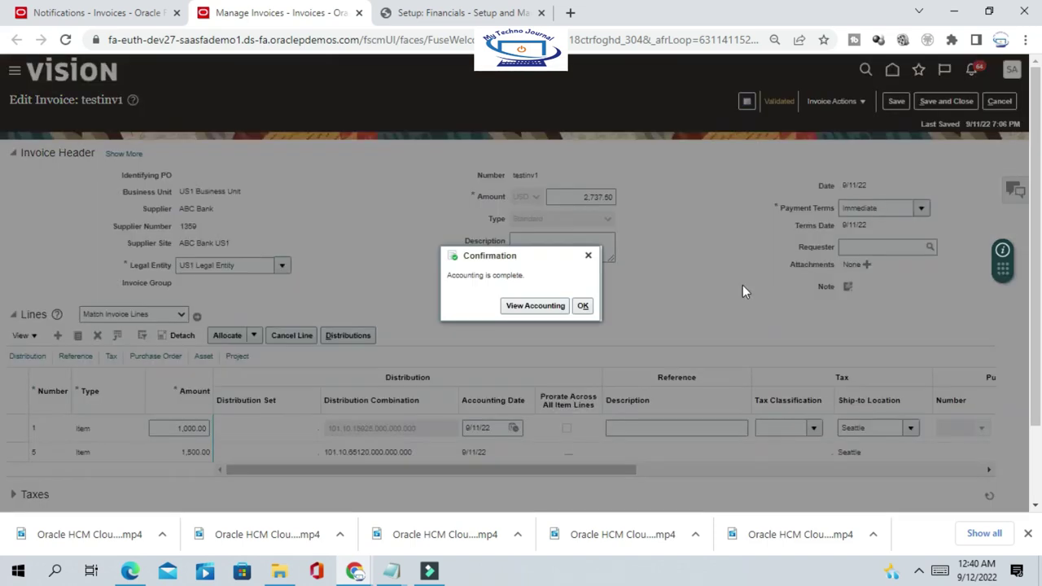
- Review testinv1's newly created Final accounting lines, then close the Accounting Lines dialog
left_click(547, 308)
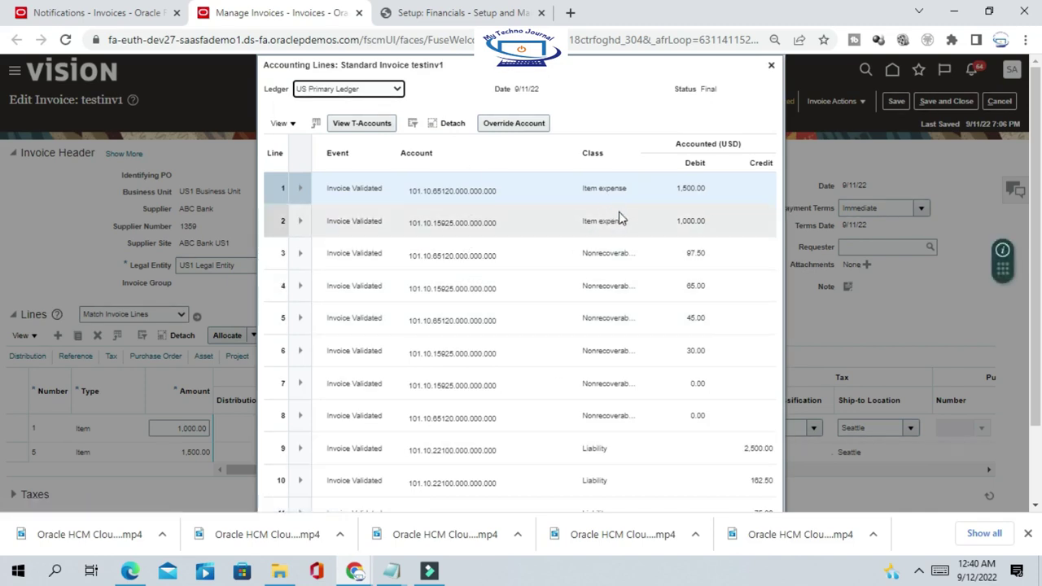
scroll(746, 326, "down", 2)
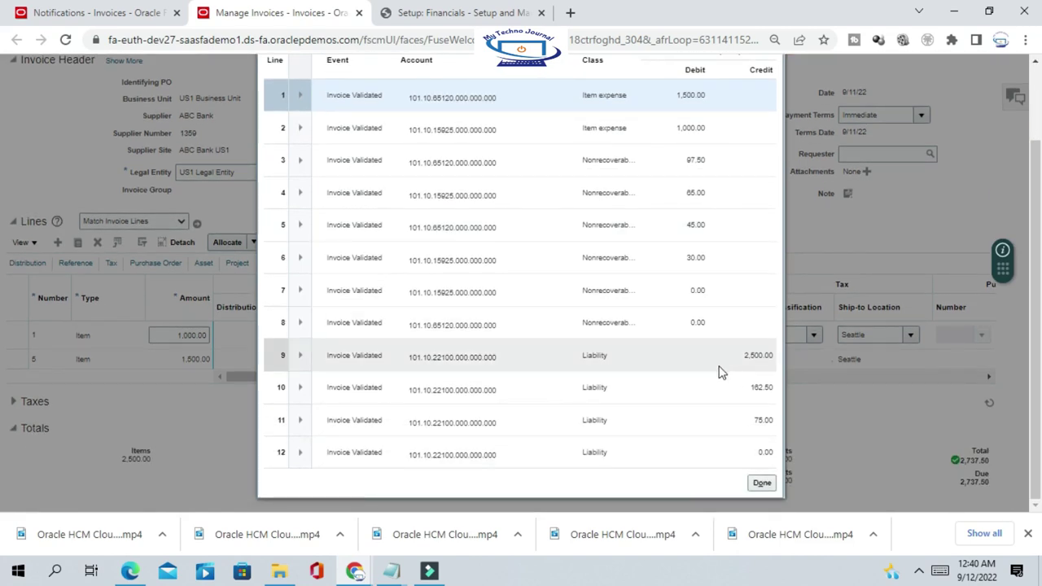
scroll(720, 372, "up", 2)
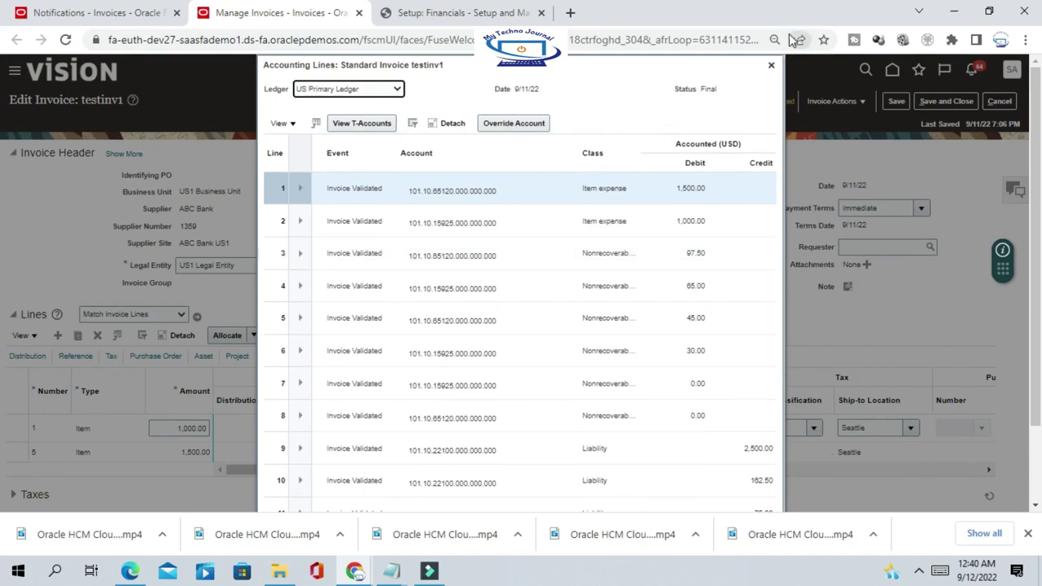
left_click(771, 64)
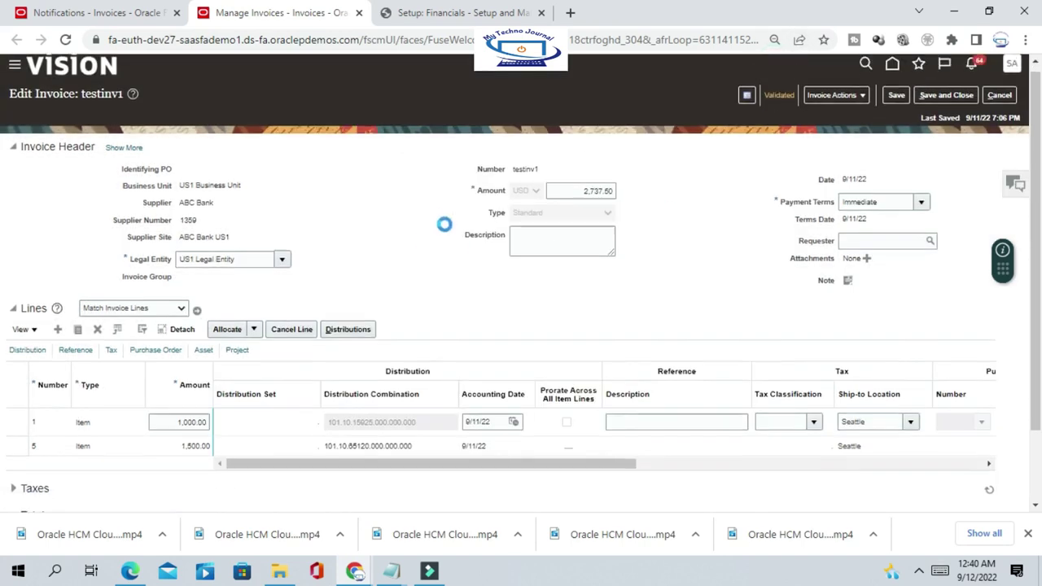
- Cancel item line 5 (1,500.00) so the invoice total drops to 1,095.00
scroll(86, 298, "down", 2)
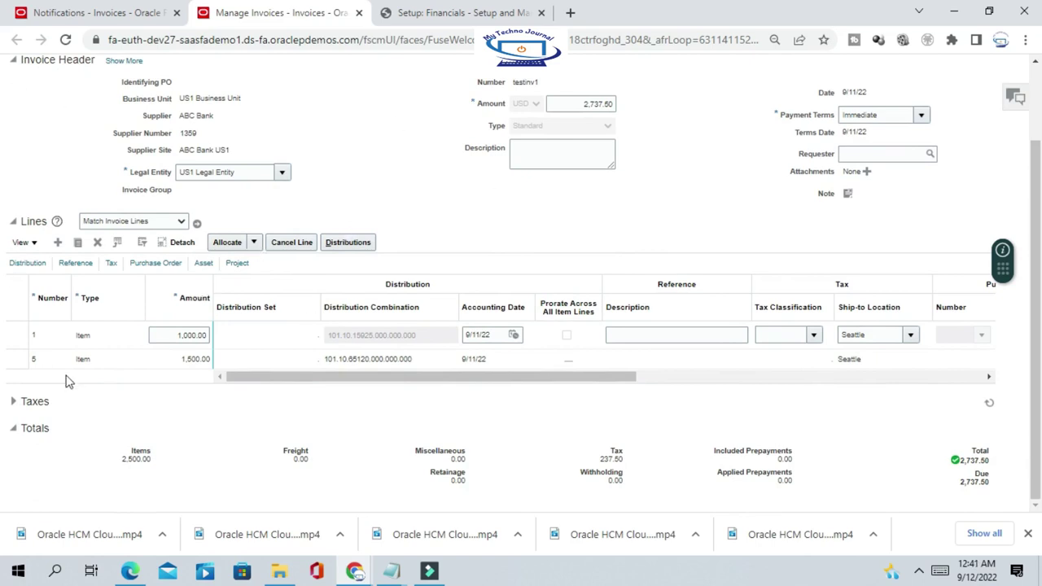
left_click(97, 363)
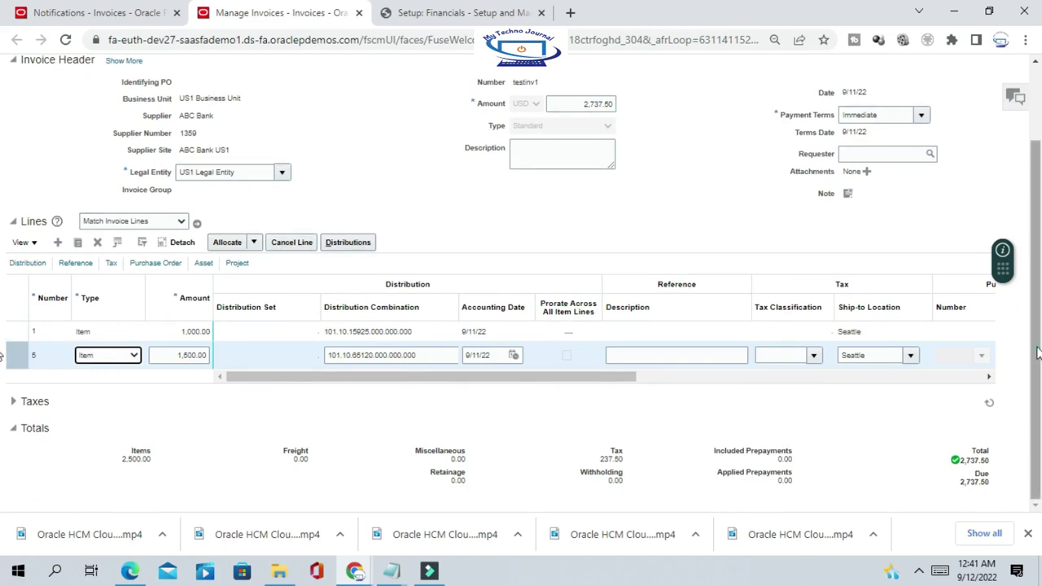
scroll(1037, 351, "up", 1)
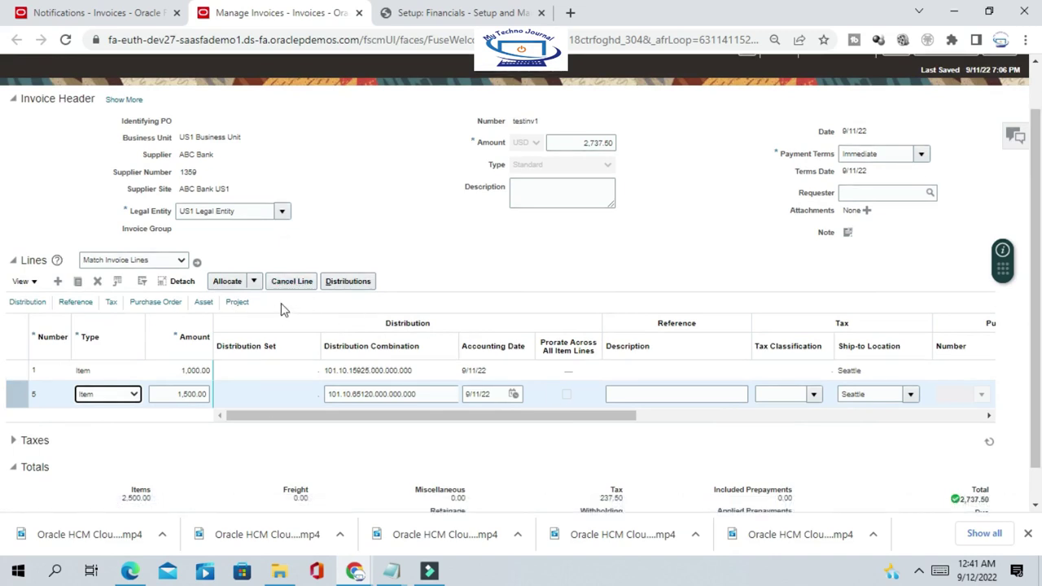
left_click(293, 282)
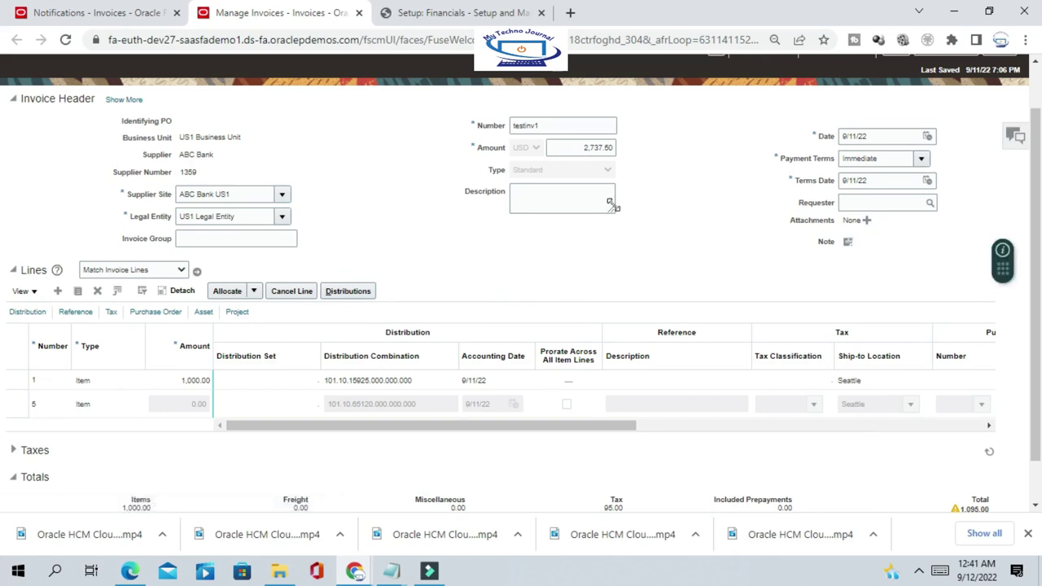
scroll(643, 214, "up", 1)
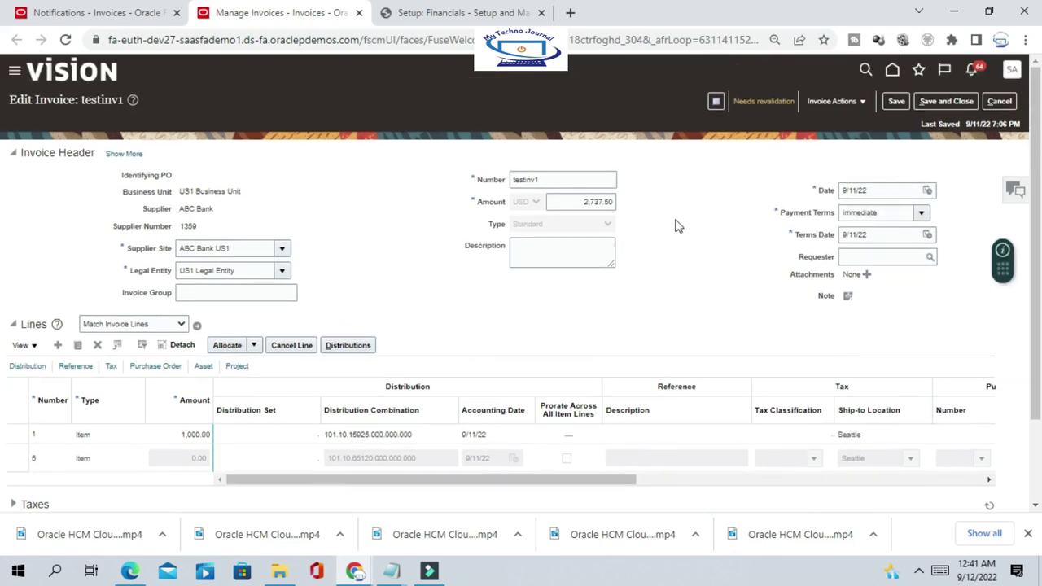
- Review the Needs revalidation summary, then run Validate on testinv1 again
left_click(765, 102)
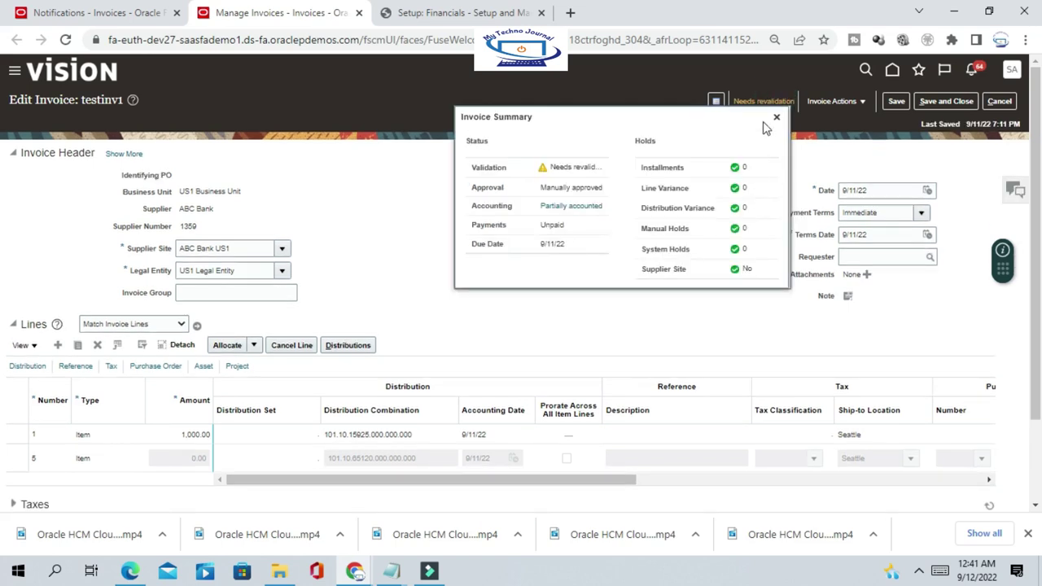
left_click(776, 120)
left_click(863, 104)
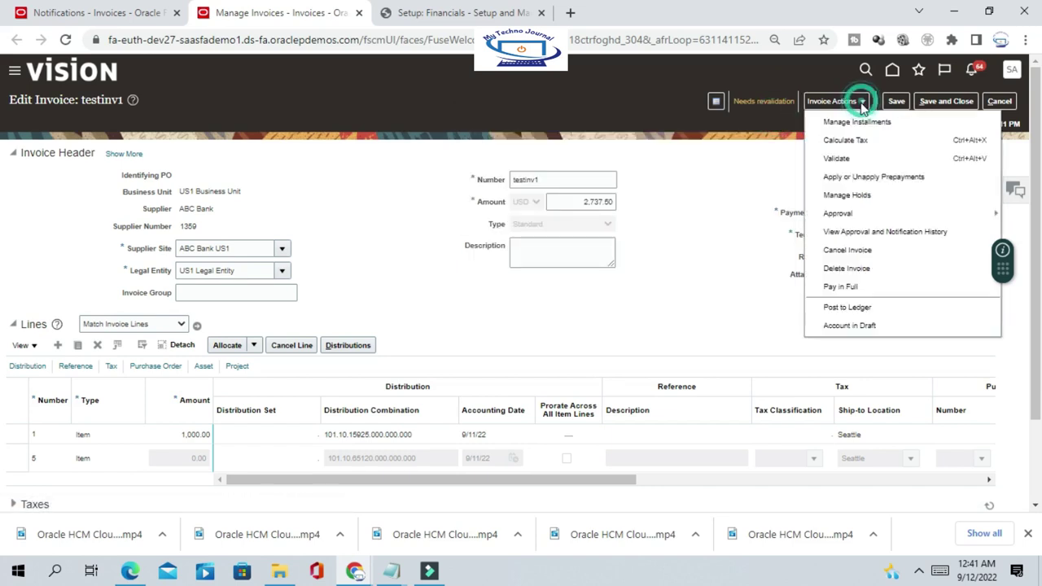
left_click(836, 158)
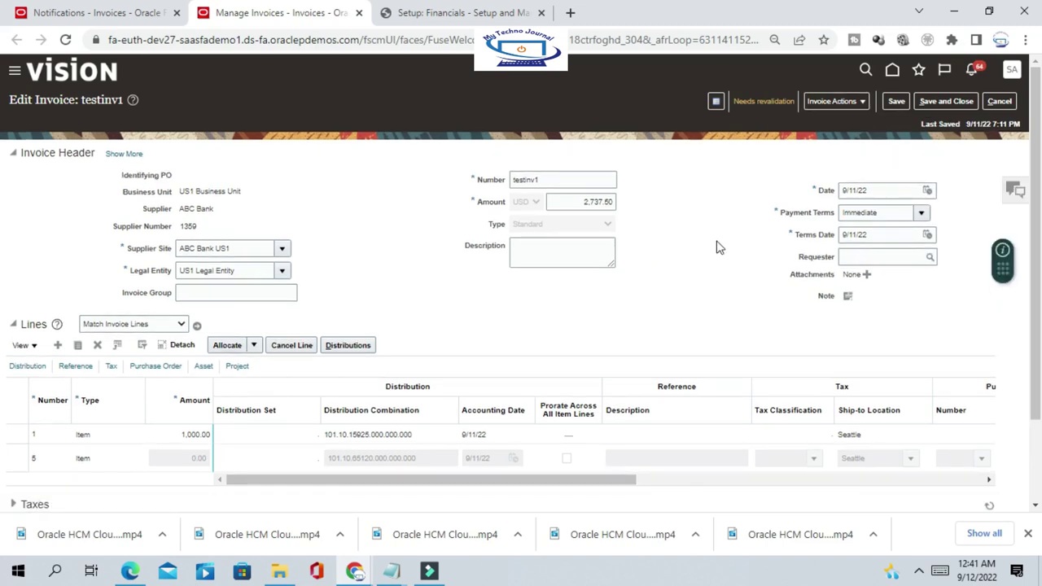
scroll(716, 241, "down", 2)
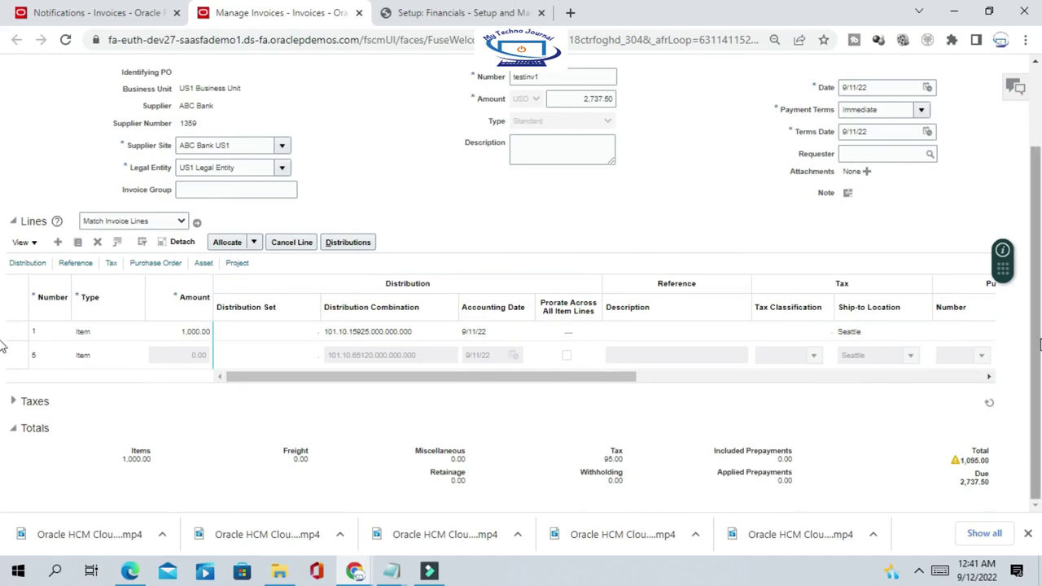
scroll(626, 339, "up", 2)
scroll(703, 321, "down", 2)
scroll(705, 319, "up", 2)
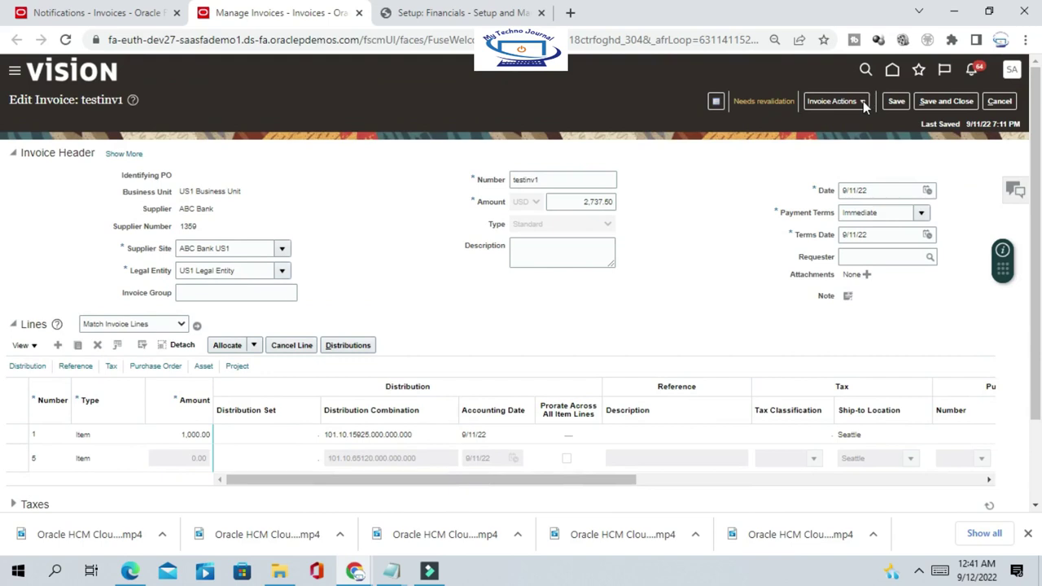
left_click(763, 103)
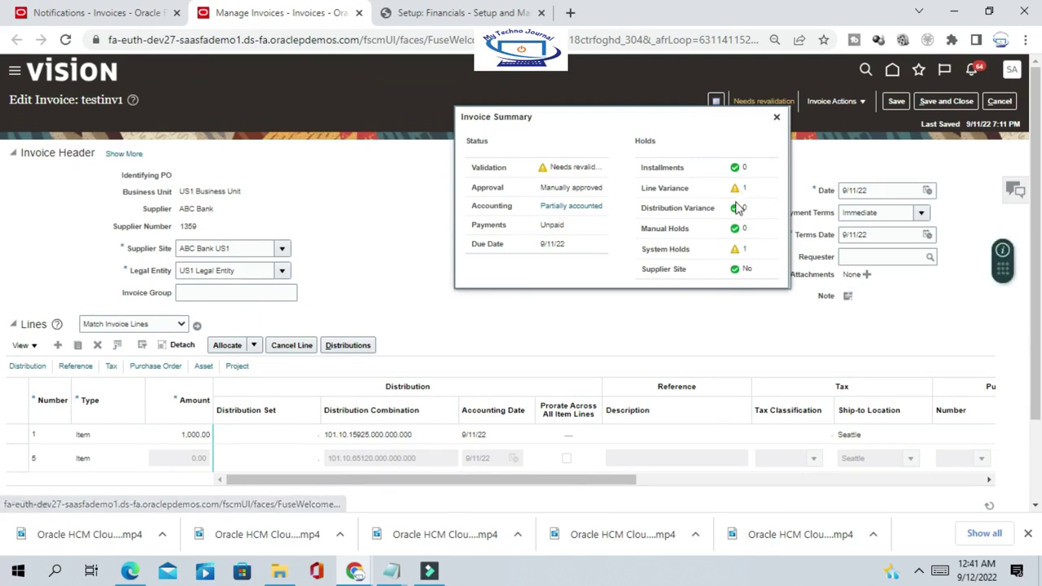
left_click(777, 117)
scroll(1037, 306, "down", 2)
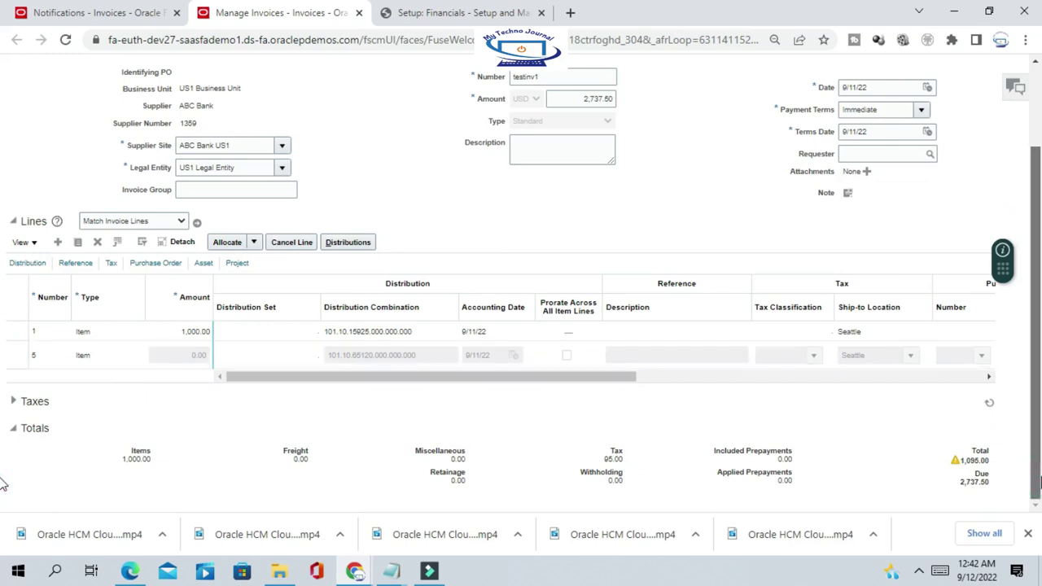
scroll(1037, 326, "up", 2)
- Change testinv1's header amount from 2,737.50 to 1,095.00
left_click(577, 202)
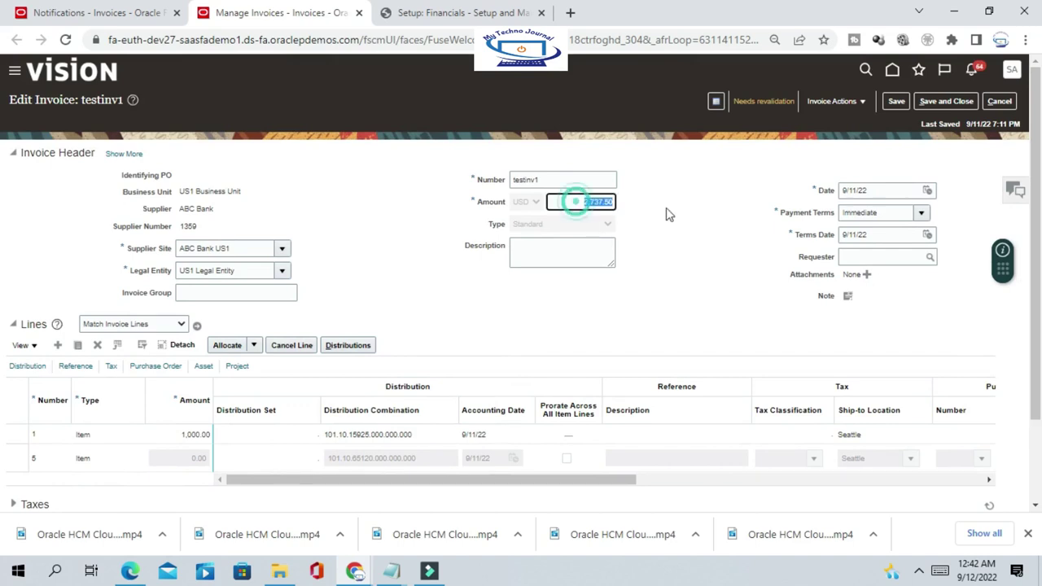
scroll(721, 288, "down", 2)
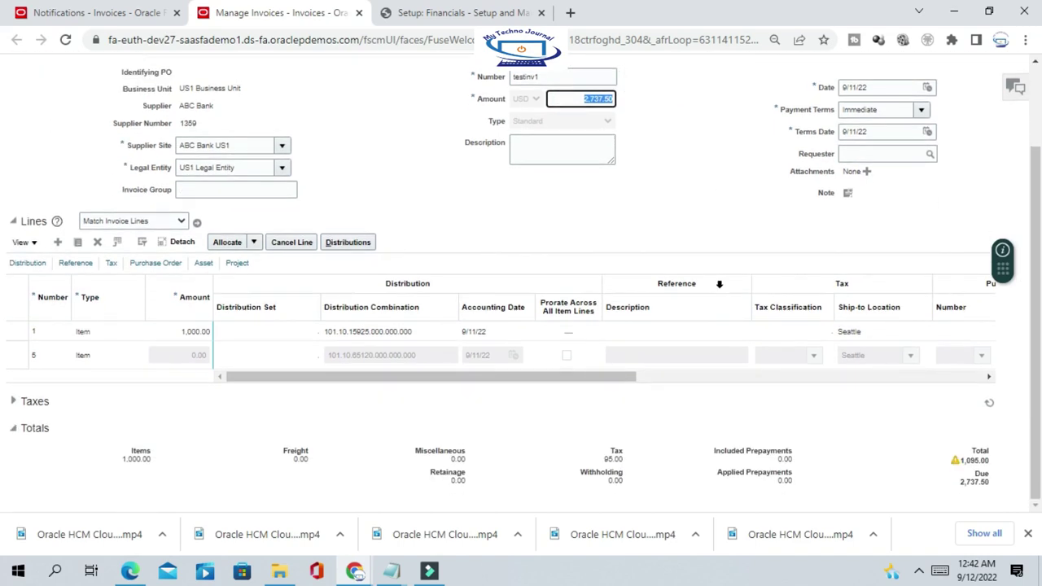
scroll(719, 284, "up", 2)
type("1095")
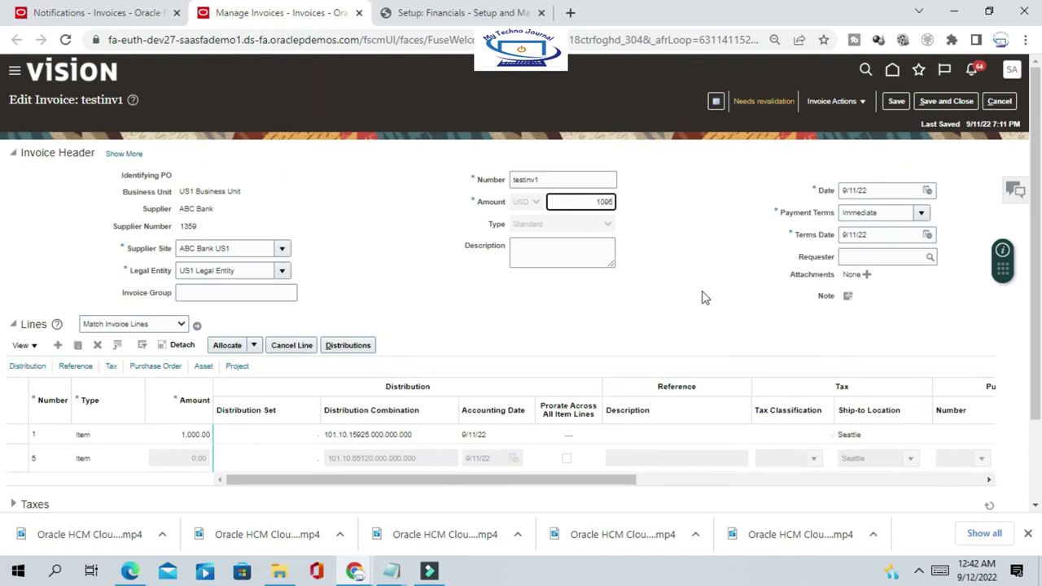
left_click(703, 295)
scroll(705, 293, "down", 3)
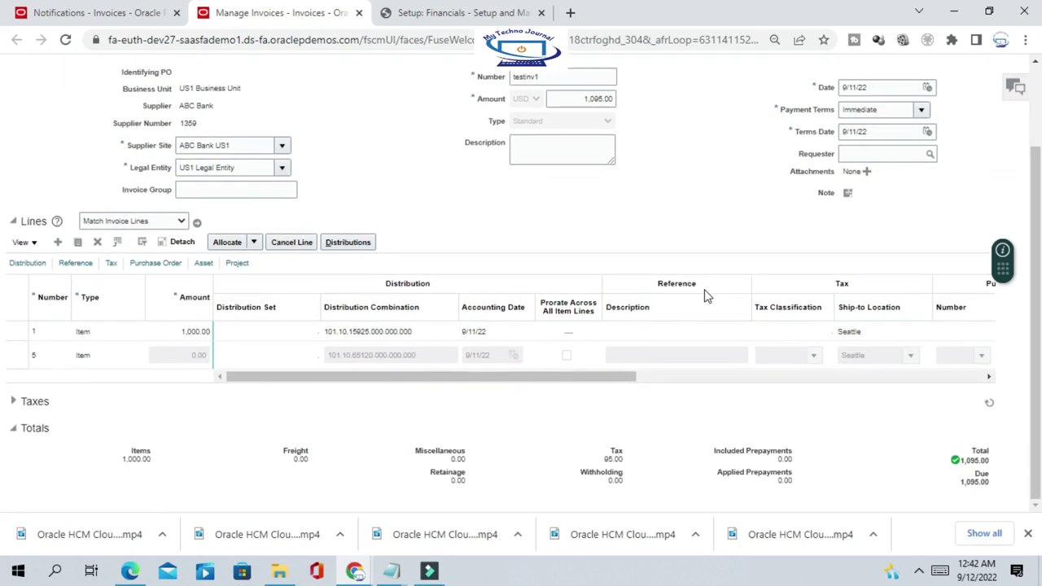
scroll(689, 235, "up", 3)
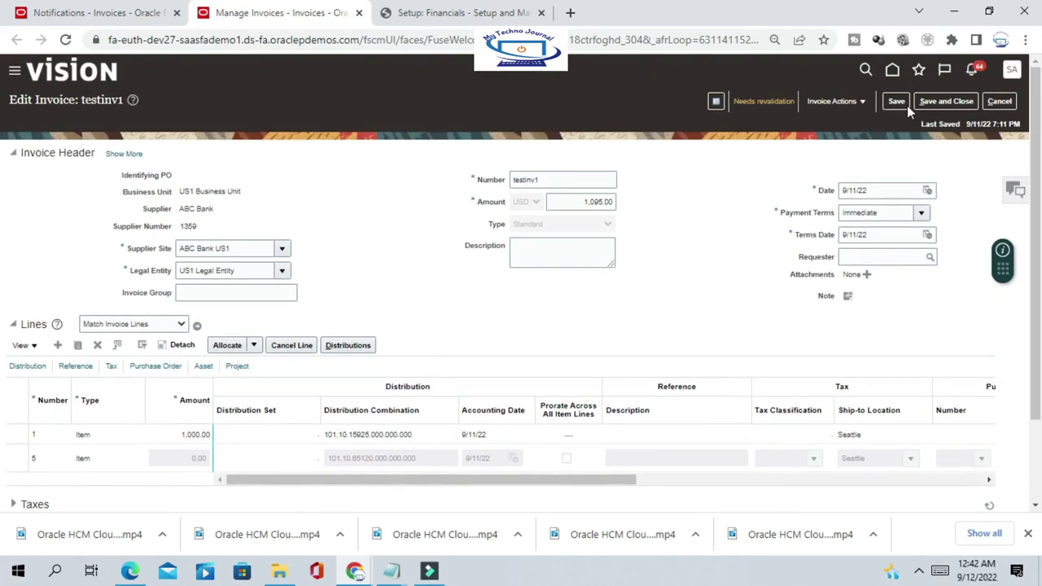
- Validate testinv1 after the amount change and open its status and holds summary
left_click(860, 102)
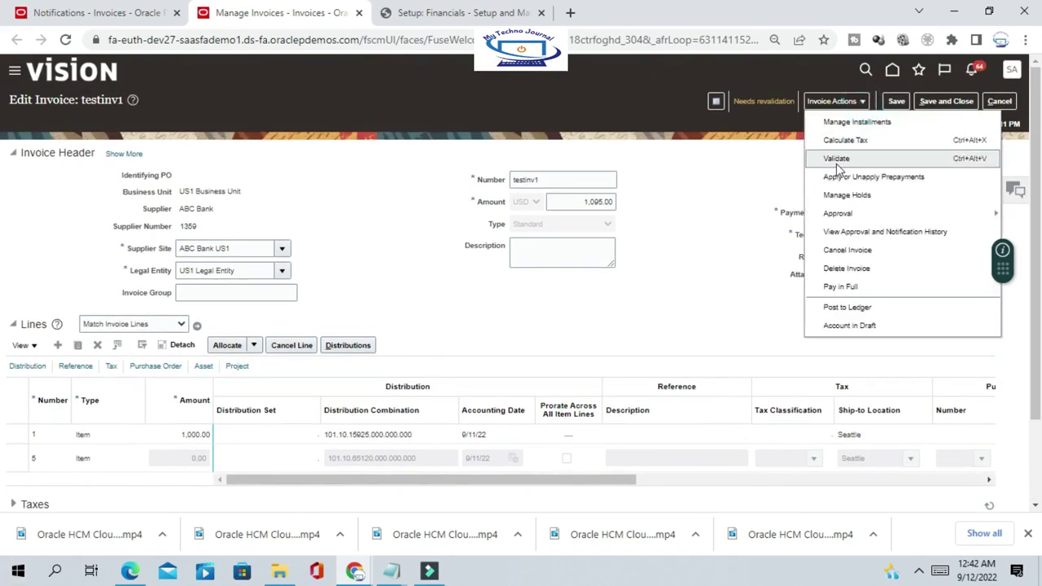
left_click(837, 159)
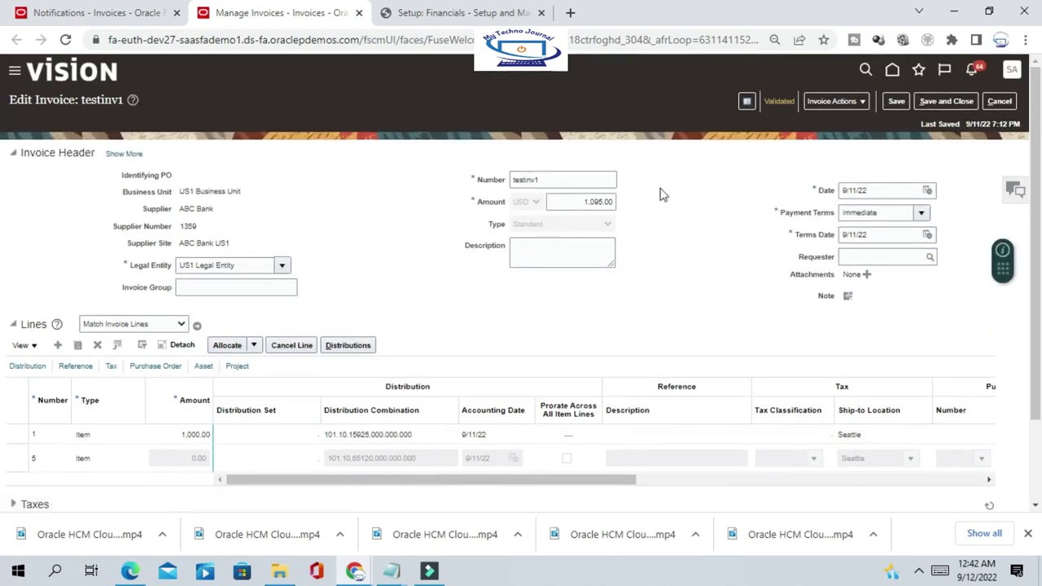
scroll(619, 244, "down", 2)
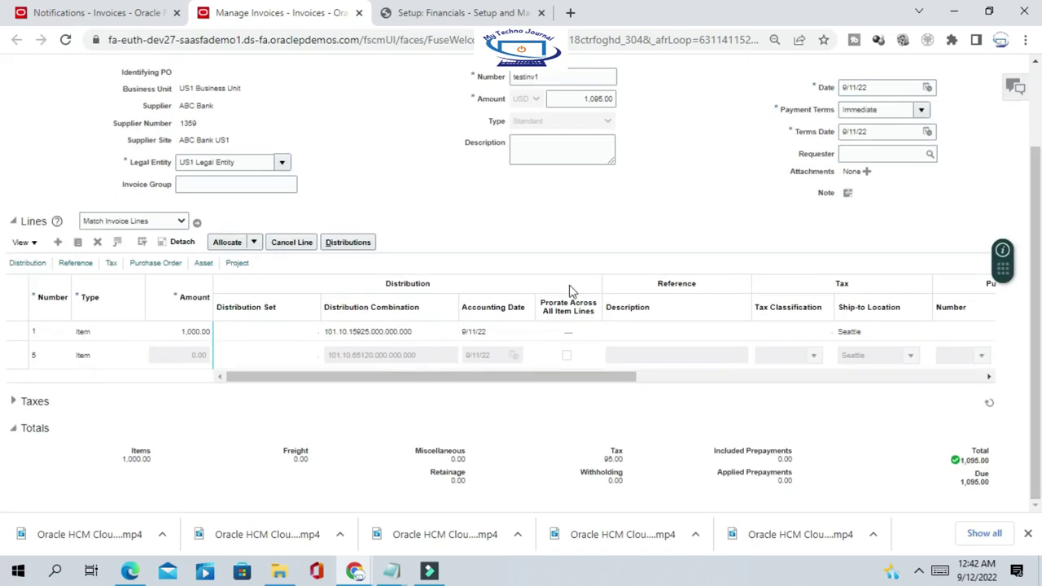
scroll(643, 204, "up", 2)
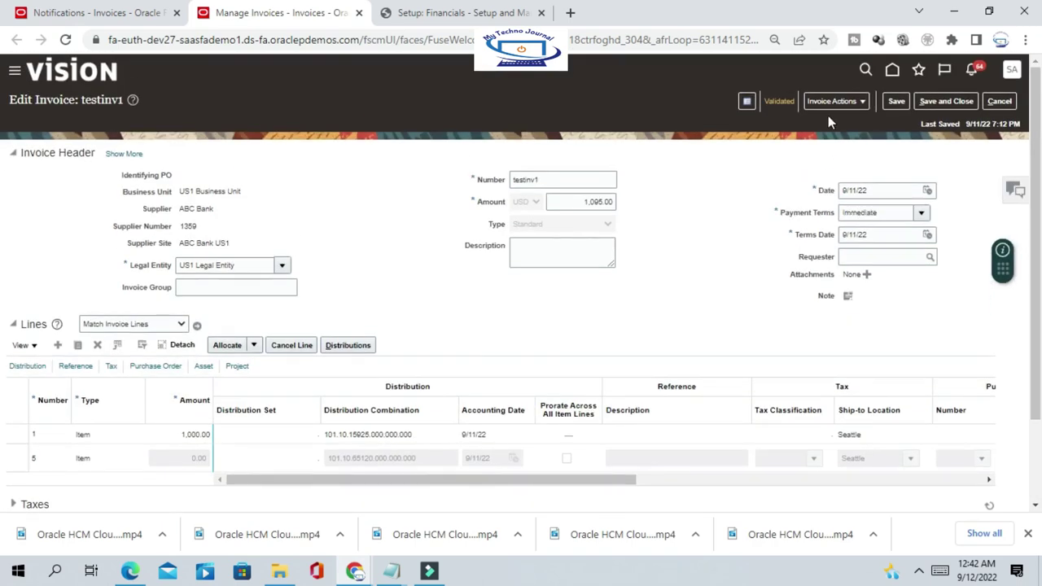
left_click(779, 103)
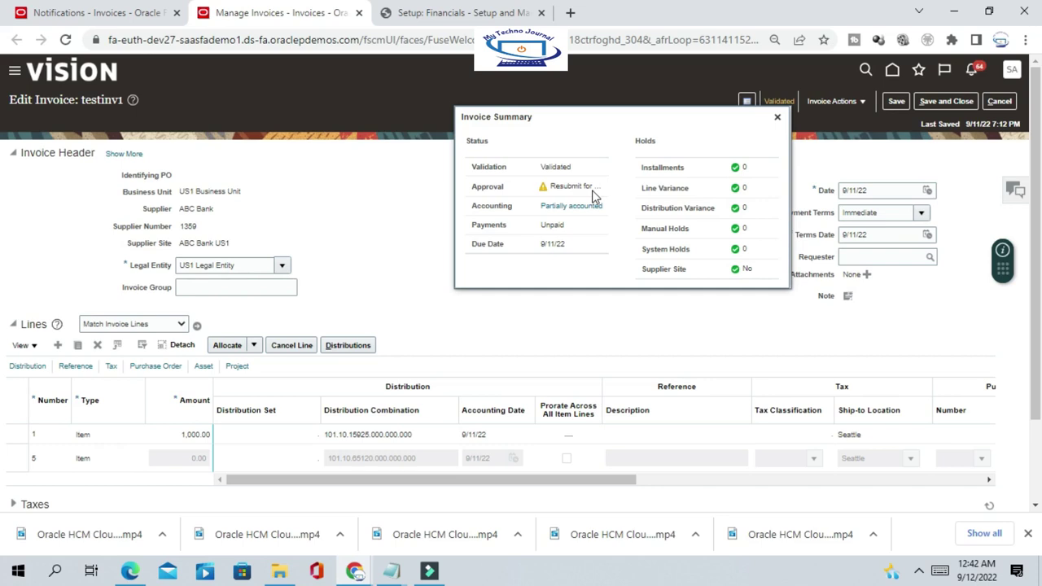
- Force Approve testinv1 and reopen its summary to confirm Manually approved
left_click(778, 119)
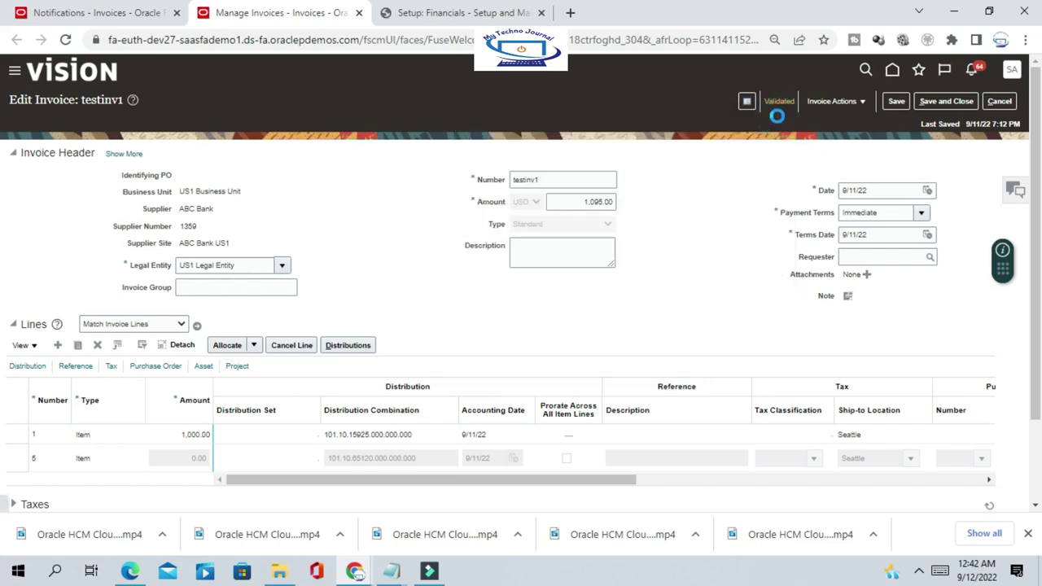
left_click(861, 104)
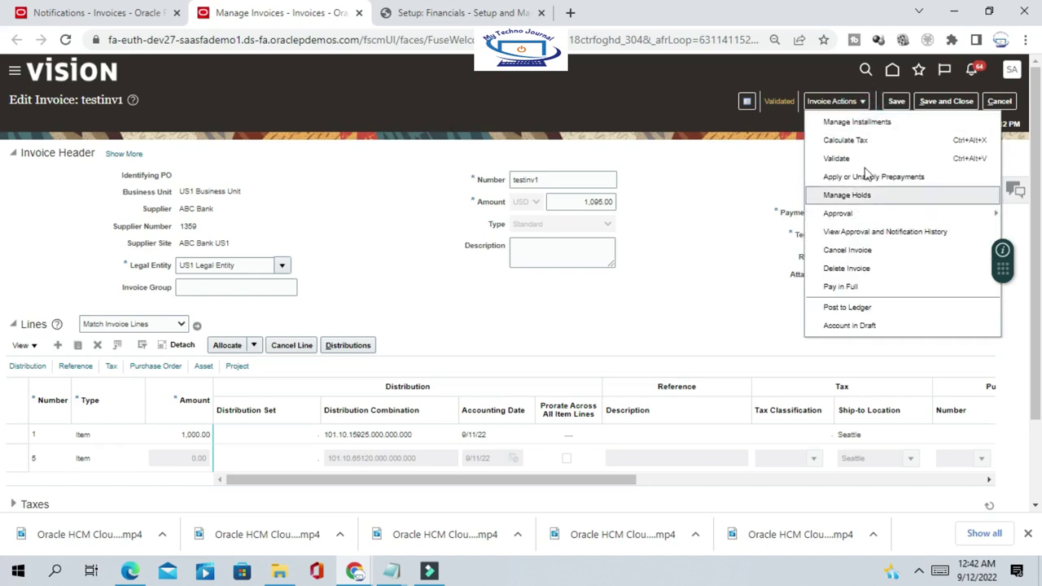
mouse_move(861, 216)
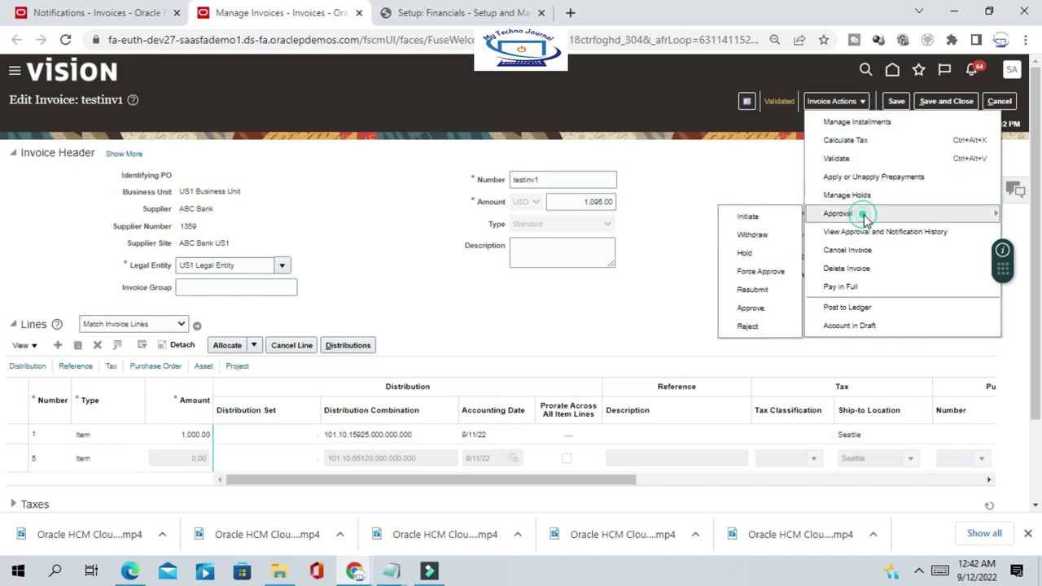
left_click(758, 272)
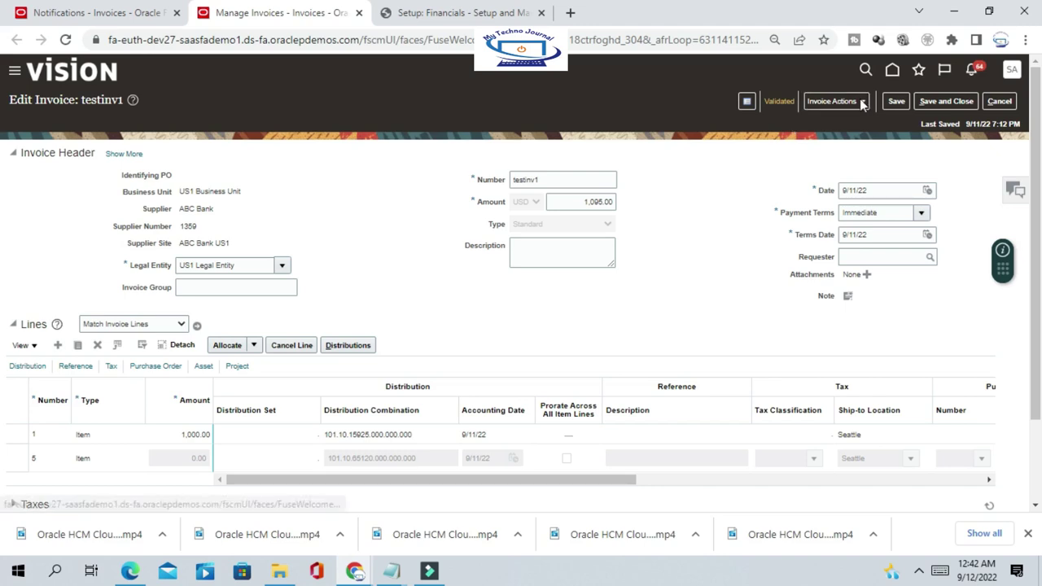
left_click(786, 104)
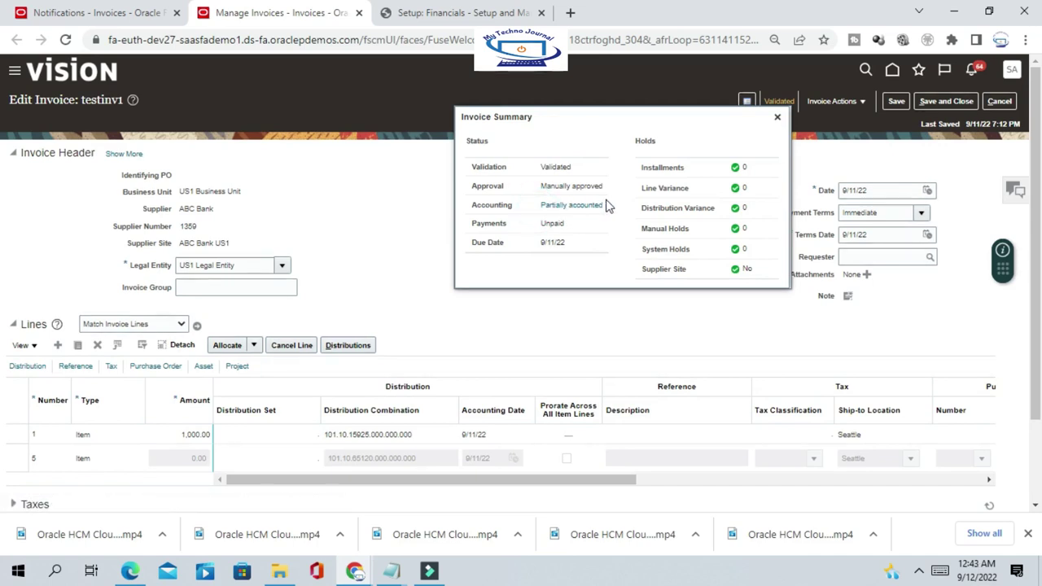
- Close the invoice summary and scroll through testinv1's Edit Invoice page
left_click(778, 120)
scroll(741, 222, "down", 1)
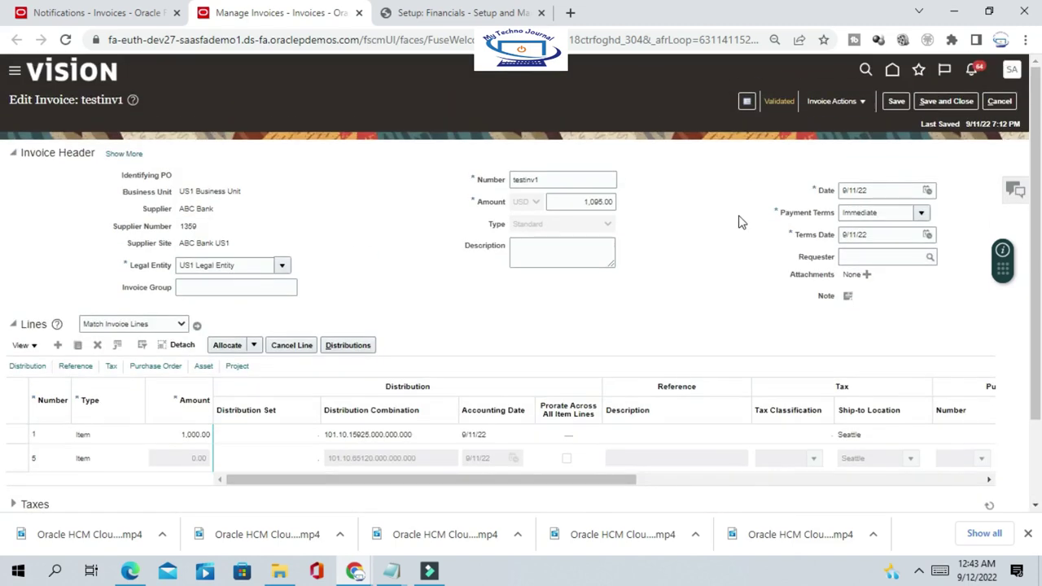
scroll(740, 221, "down", 2)
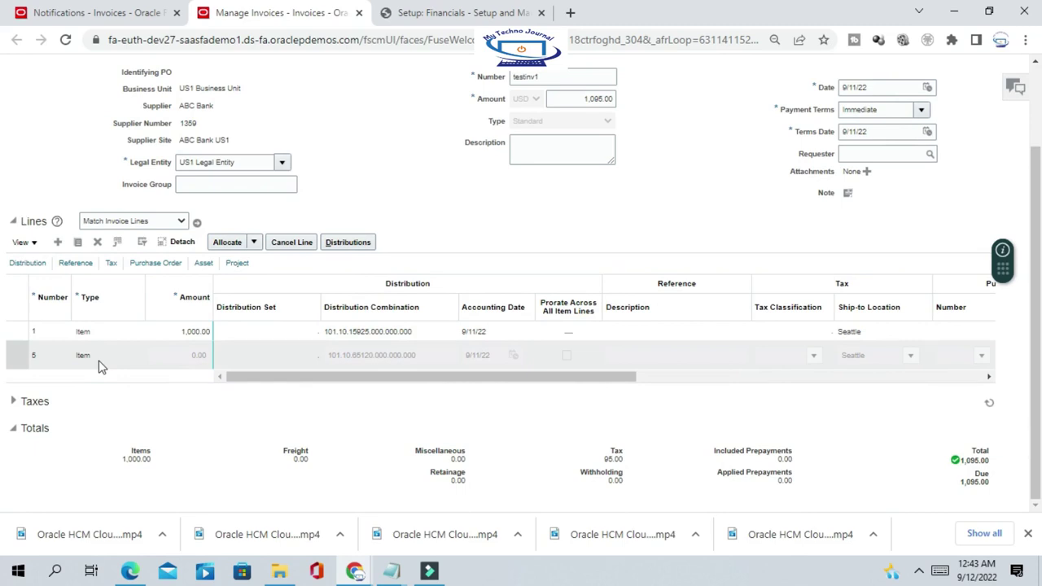
scroll(706, 196, "up", 2)
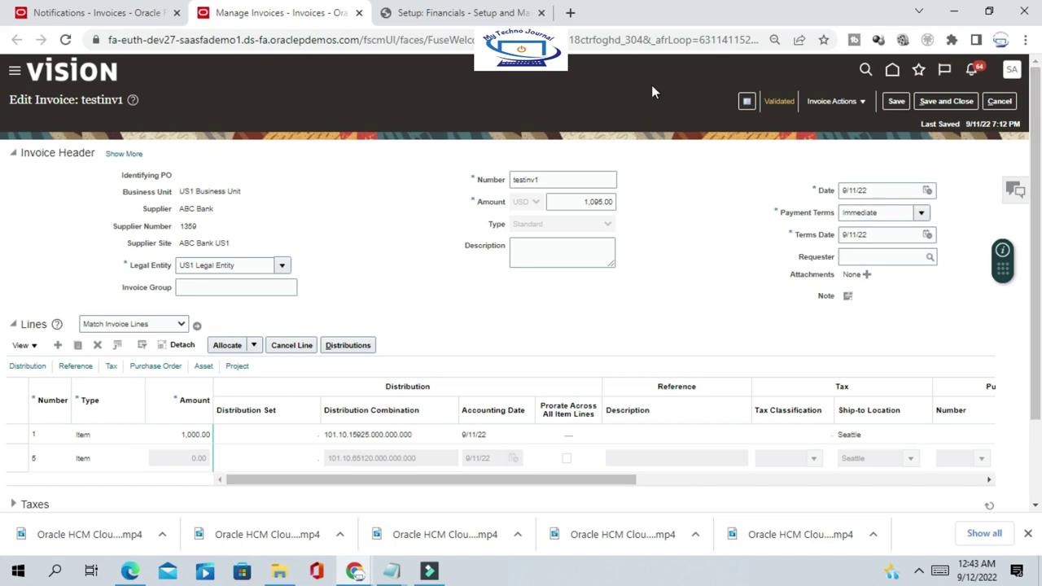
- Post testinv1 to the ledger and scroll through its new accounting lines
left_click(864, 103)
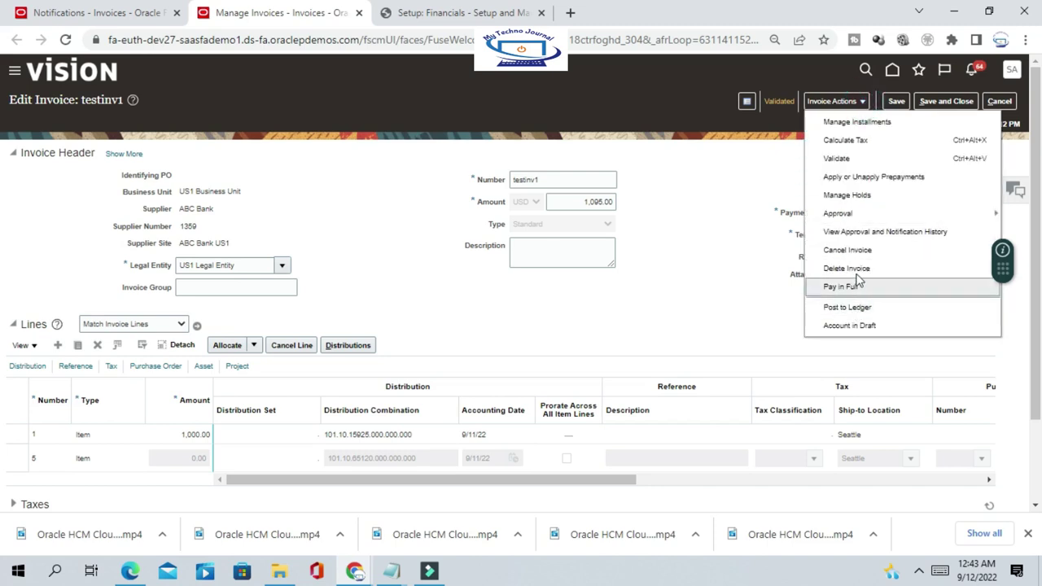
left_click(855, 308)
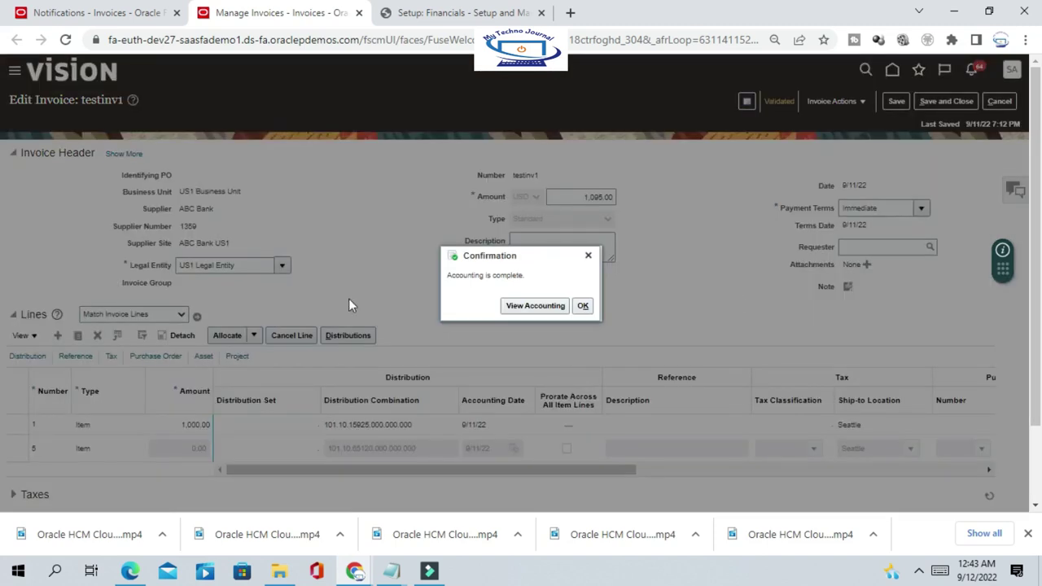
left_click(539, 306)
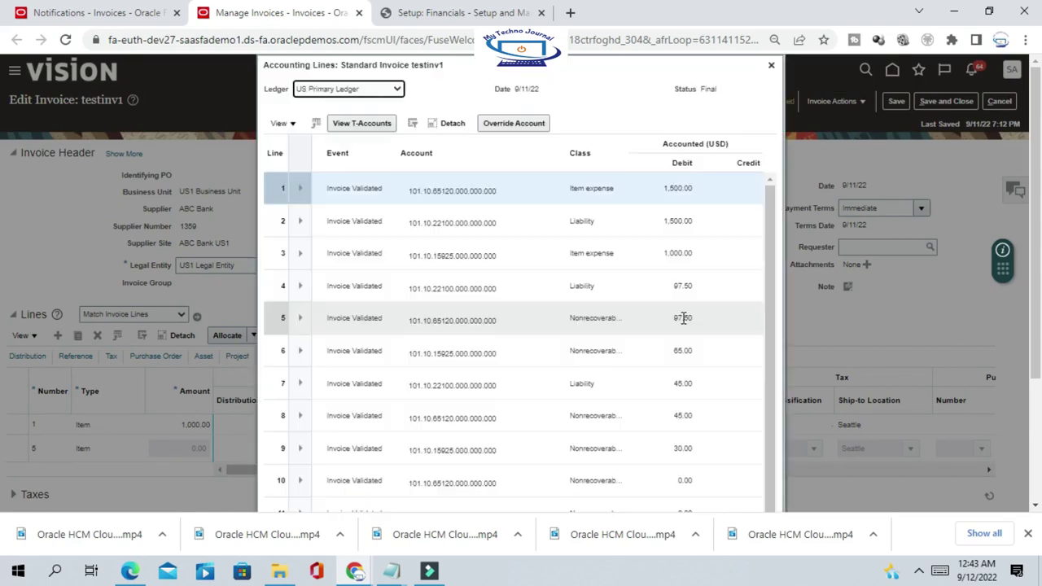
scroll(776, 257, "down", 10)
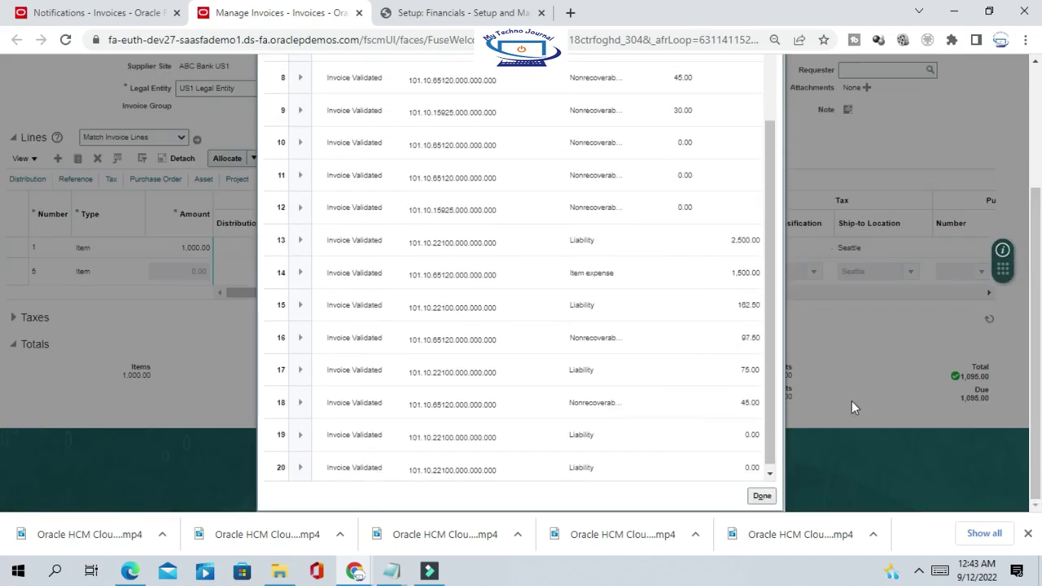
left_click_drag(770, 342, 775, 179)
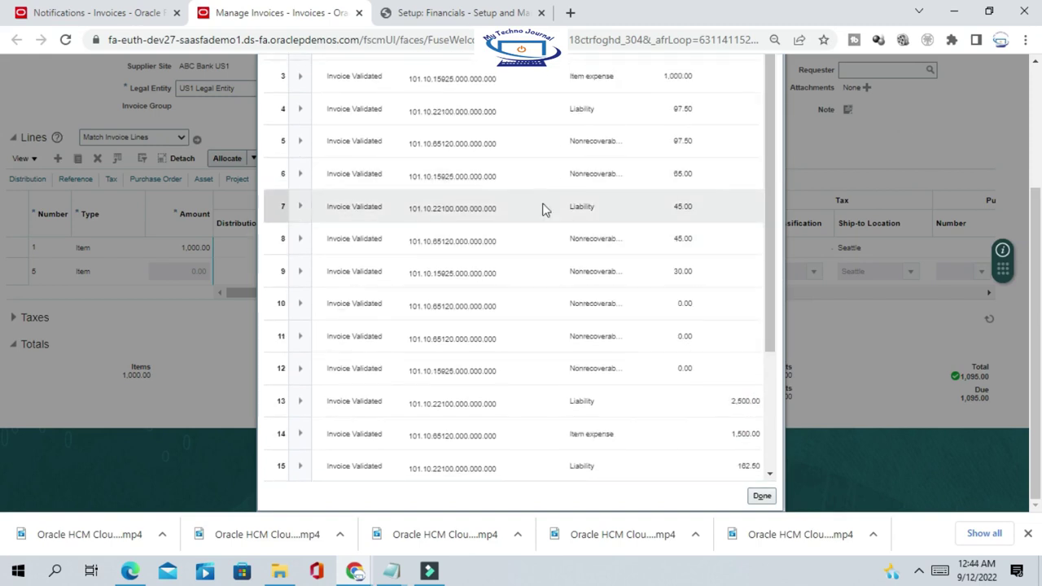
scroll(707, 238, "down", 3)
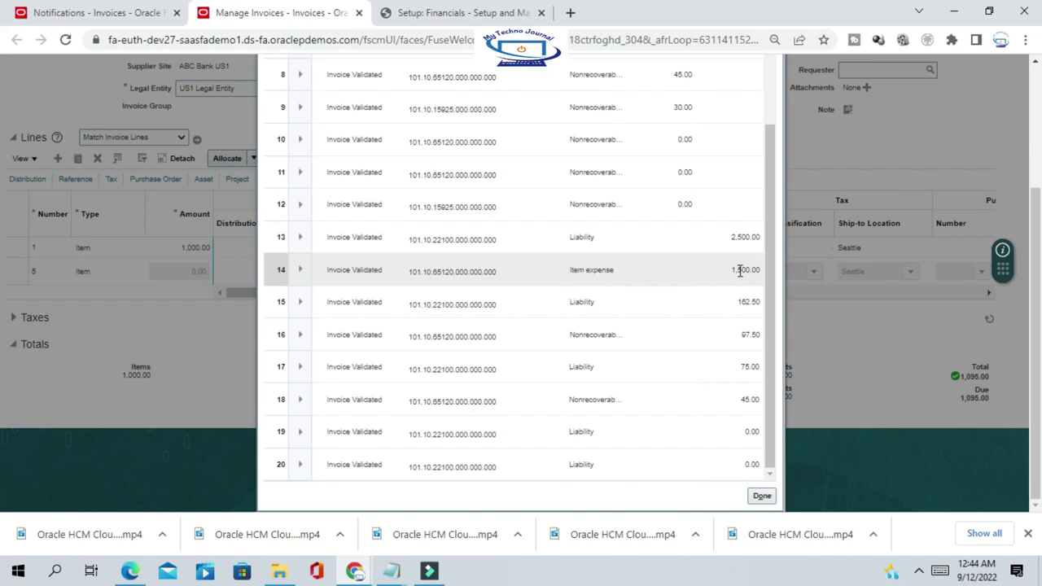
scroll(768, 274, "up", 3)
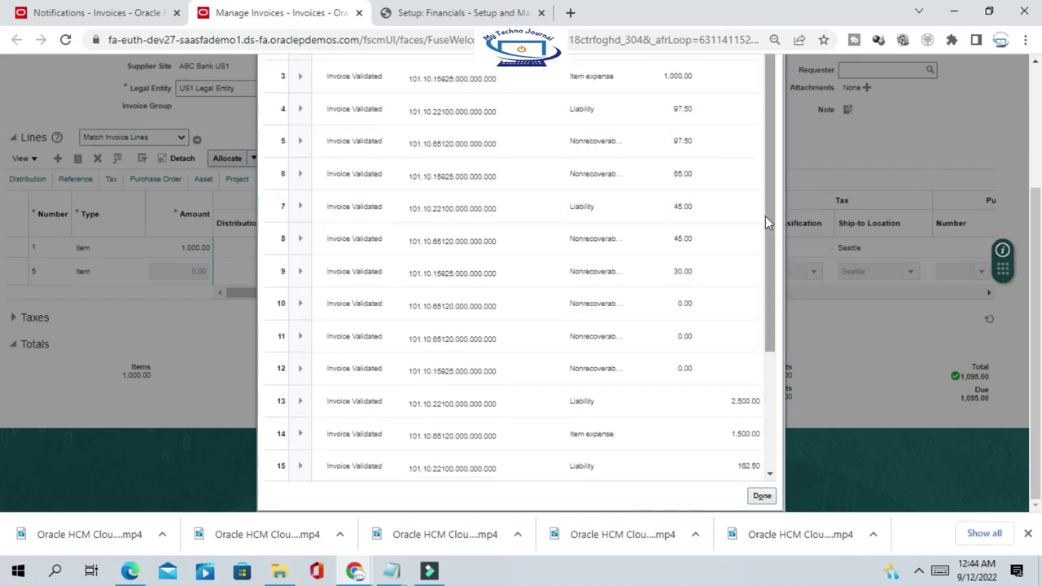
scroll(652, 130, "up", 5)
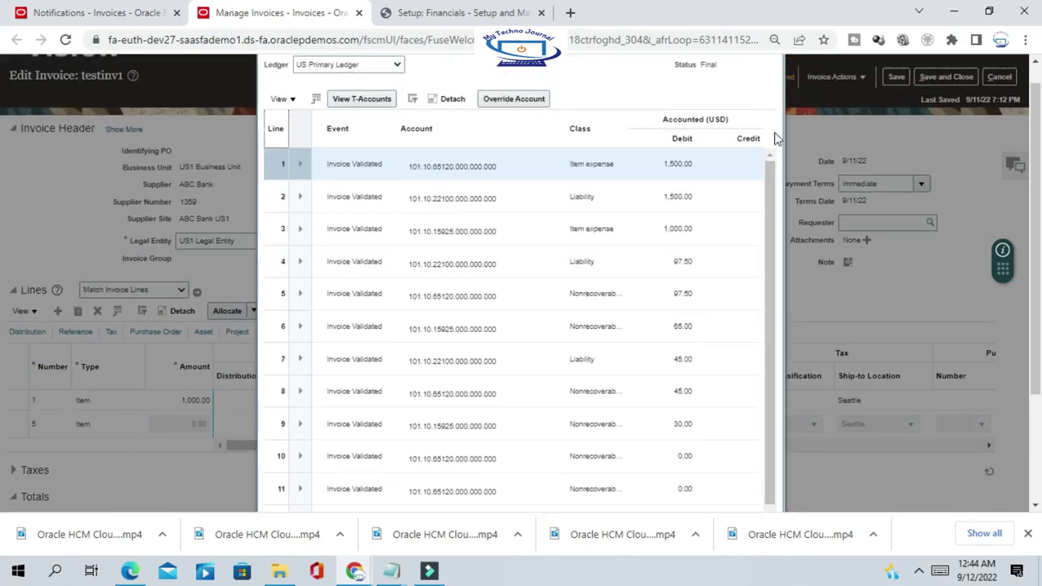
- Inspect liability line 2's 1,500.00 debit, close the lines, and check accounting status
left_click(627, 198)
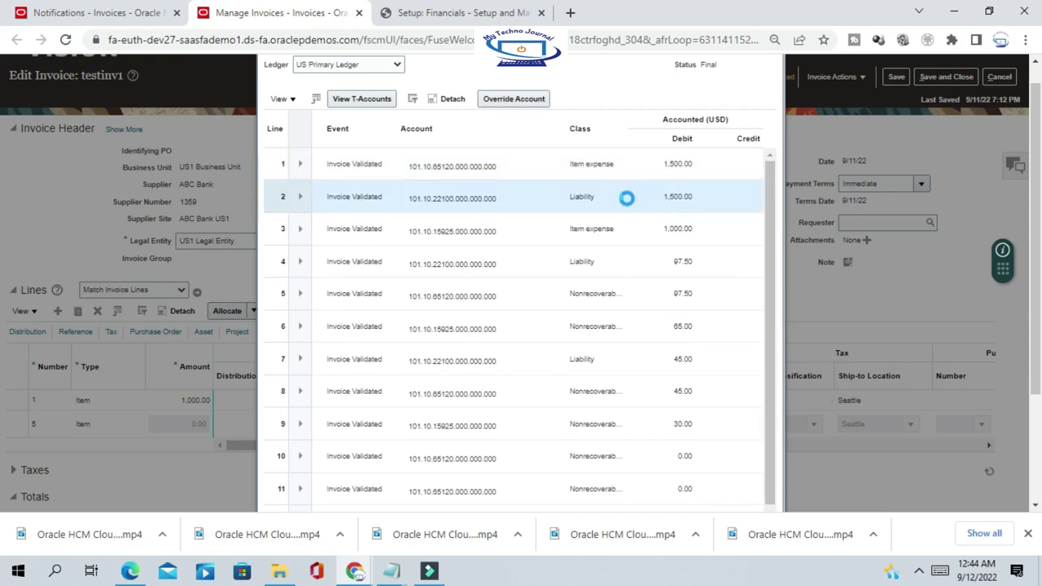
scroll(628, 202, "down", 1)
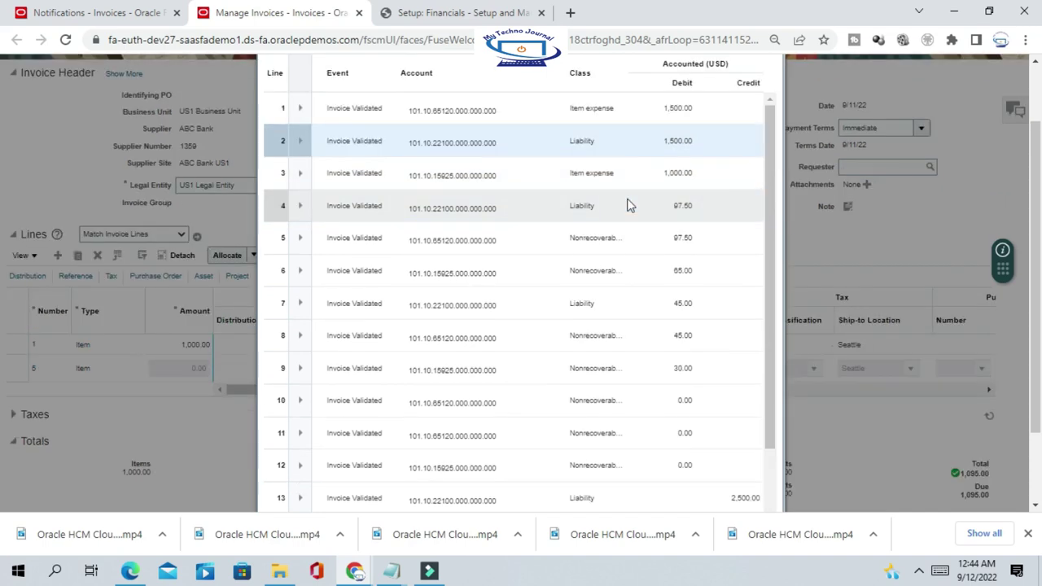
double_click(670, 141)
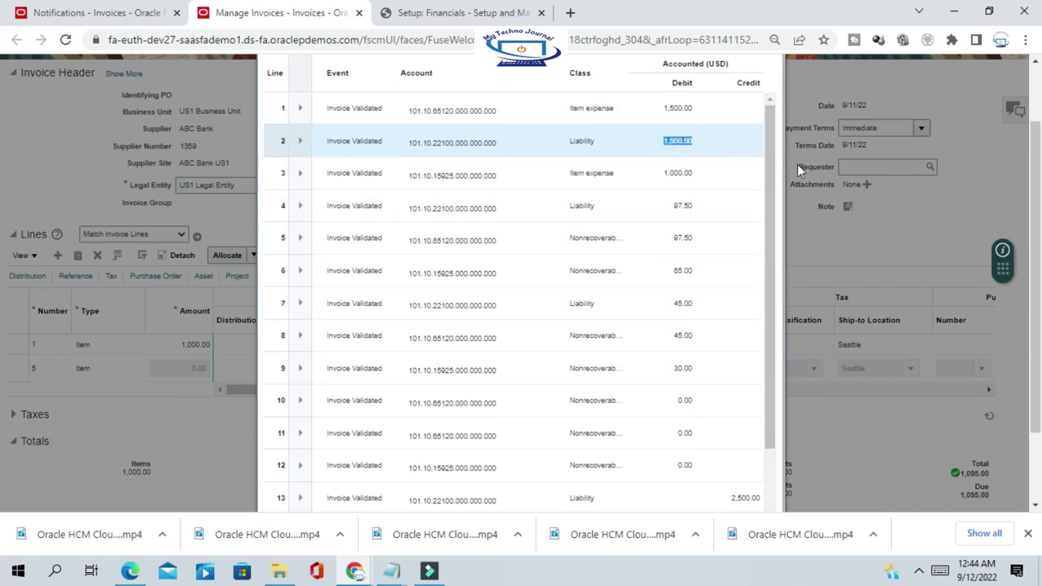
scroll(797, 163, "up", 1)
left_click(772, 66)
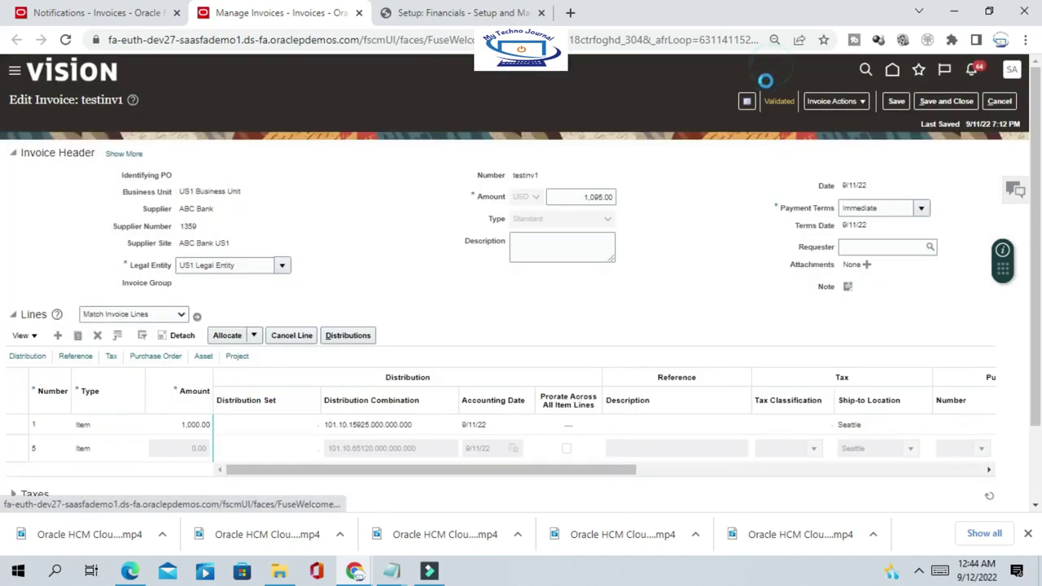
scroll(715, 189, "down", 1)
scroll(715, 189, "up", 1)
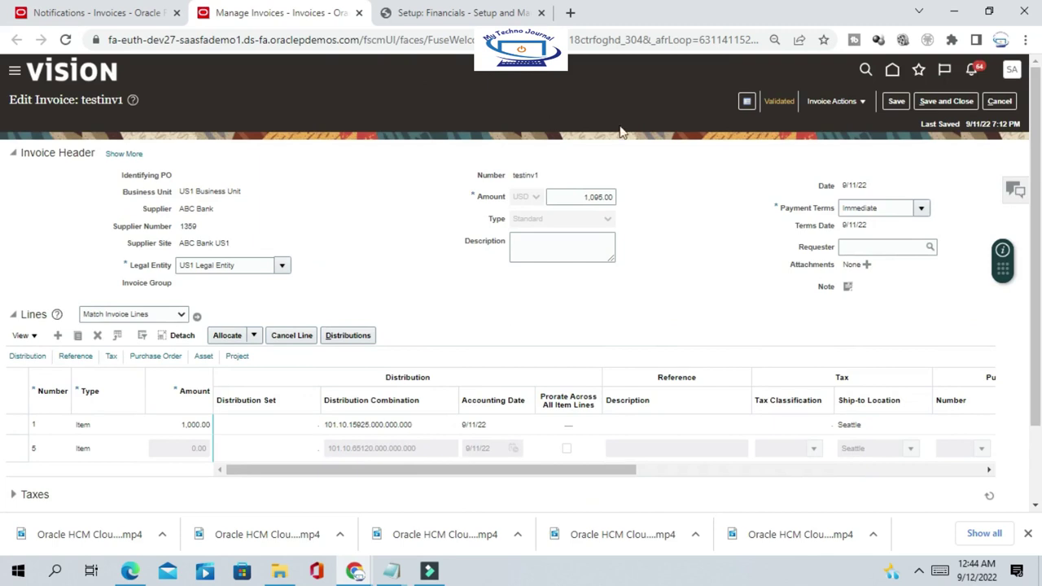
left_click(779, 103)
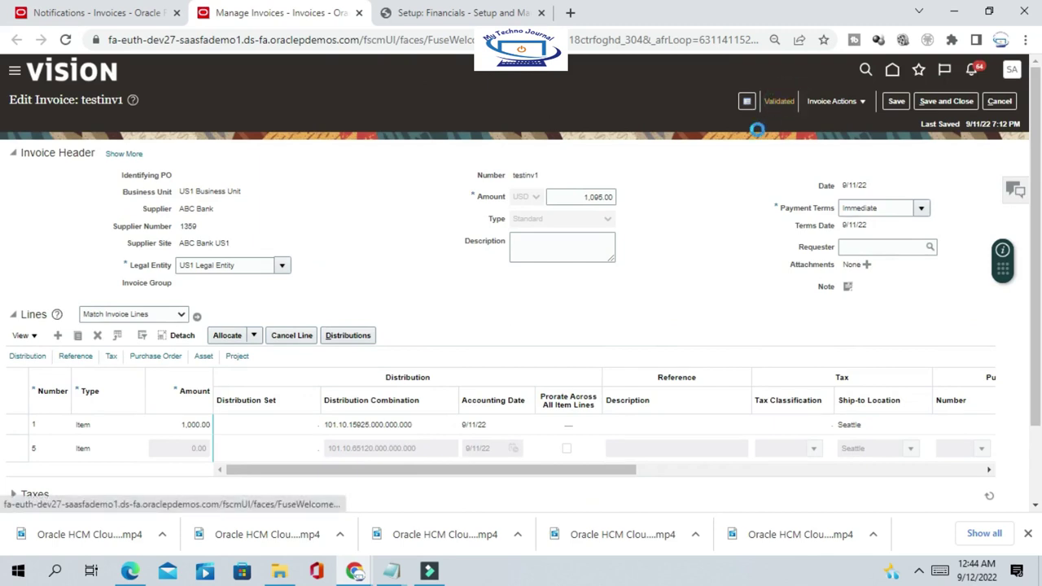